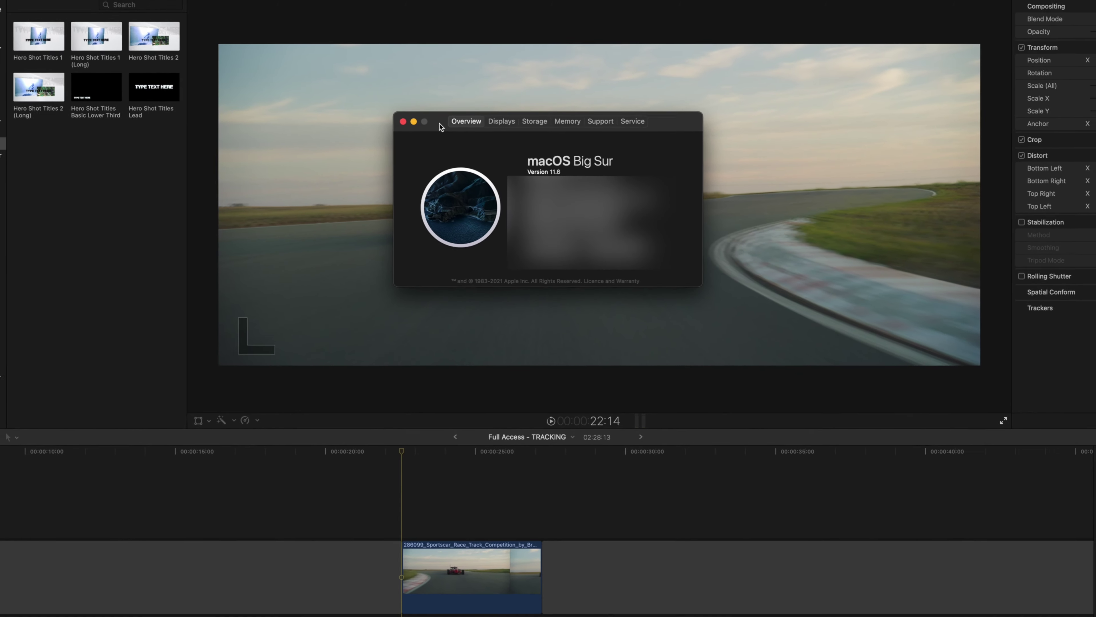
Step: Close the About This Mac window to return to the race car project
{"action": "key", "text": "super+w"}
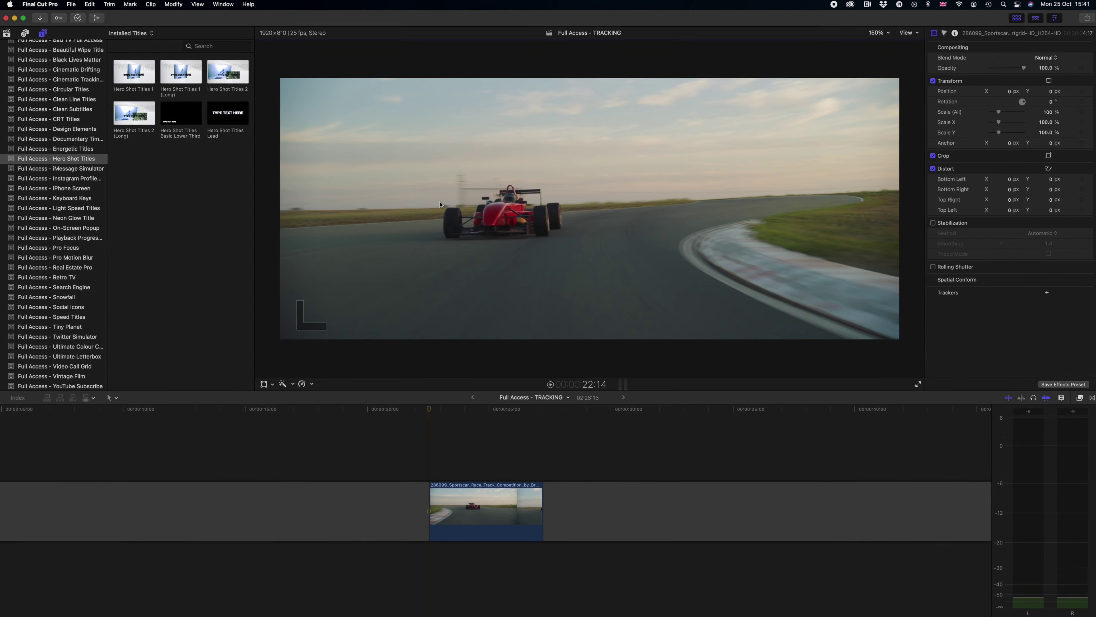
Step: Hide the titles Browser to widen the viewer, then toggle the Inspector off and back on
{"action": "left_click", "coordinate": [1016, 17]}
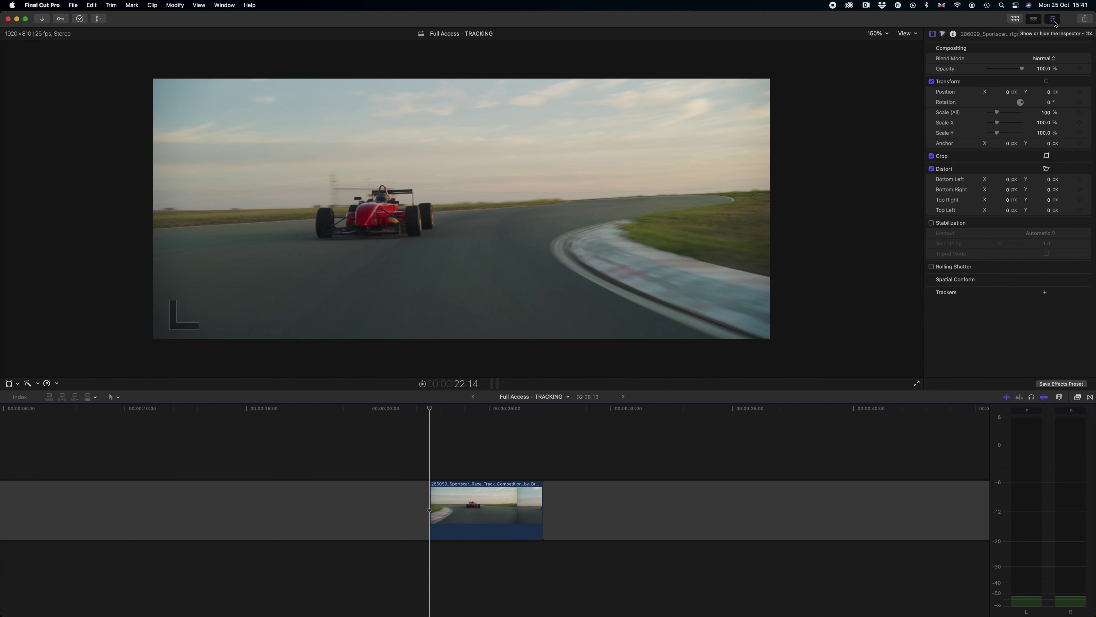
{"action": "left_click", "coordinate": [1054, 23]}
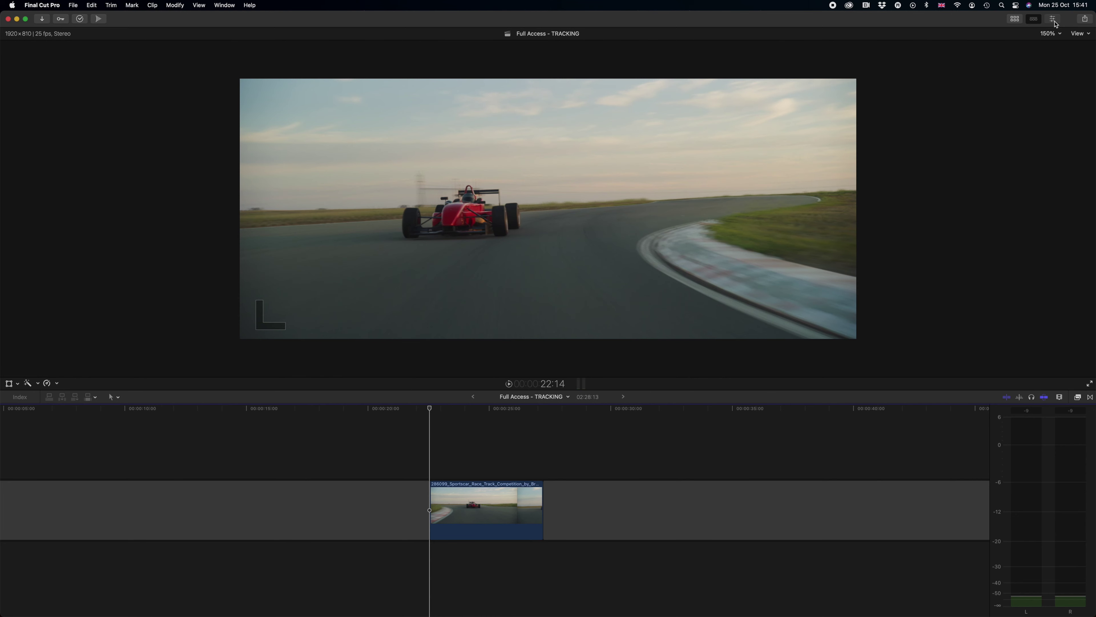
{"action": "left_click", "coordinate": [1054, 22]}
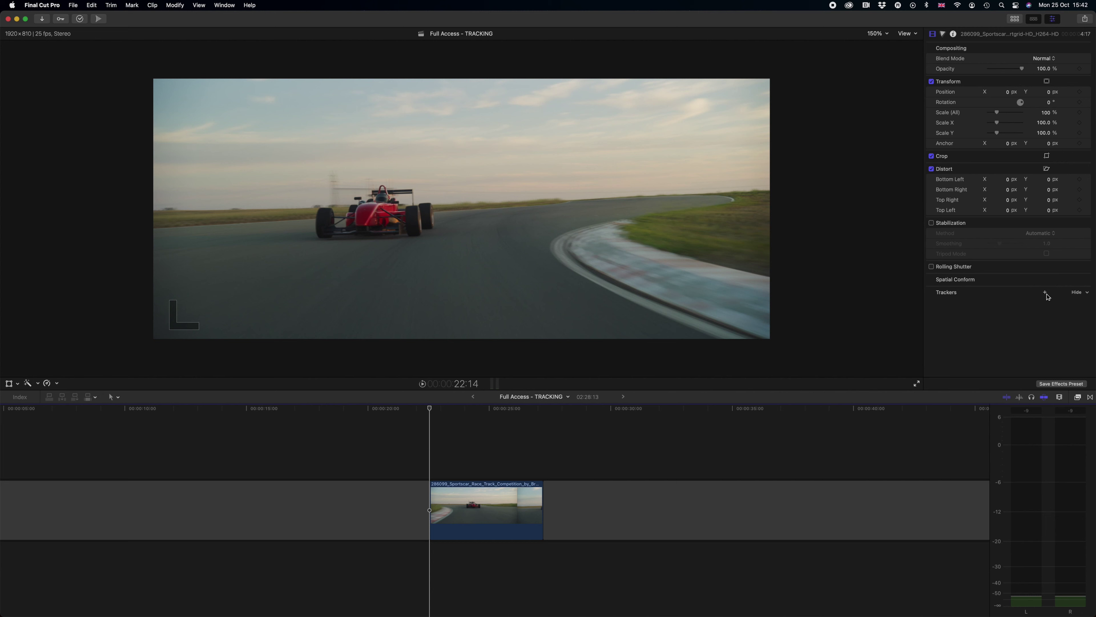
Step: Add an object tracker to the race clip and place its box on the red car
{"action": "left_click", "coordinate": [1046, 294]}
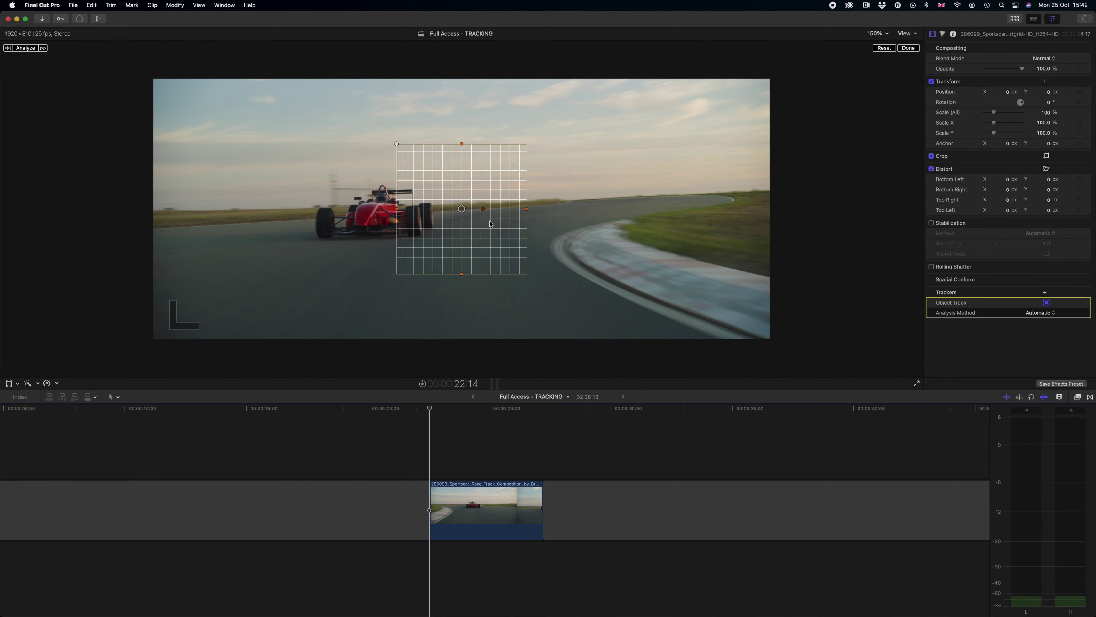
{"action": "left_click_drag", "start_coordinate": [462, 209], "coordinate": [413, 210]}
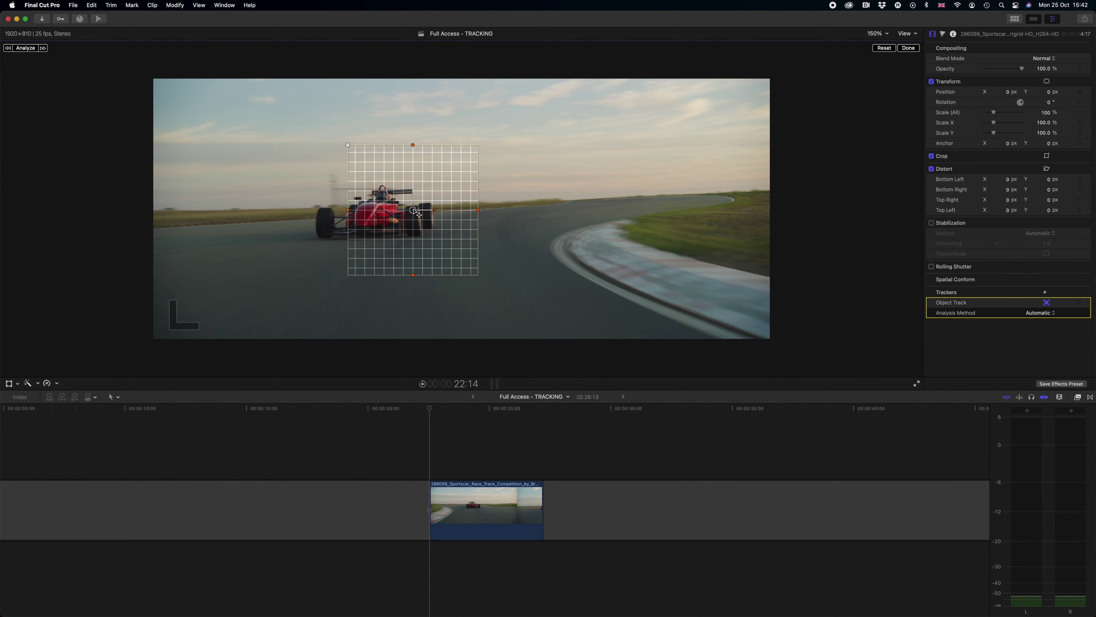
{"action": "left_click_drag", "start_coordinate": [414, 210], "coordinate": [443, 210]}
Step: Check the car's motion, then resize the tracking box to hug the car's height and shape
{"action": "left_click_drag", "start_coordinate": [430, 408], "coordinate": [519, 410]}
{"action": "key", "text": "Up"}
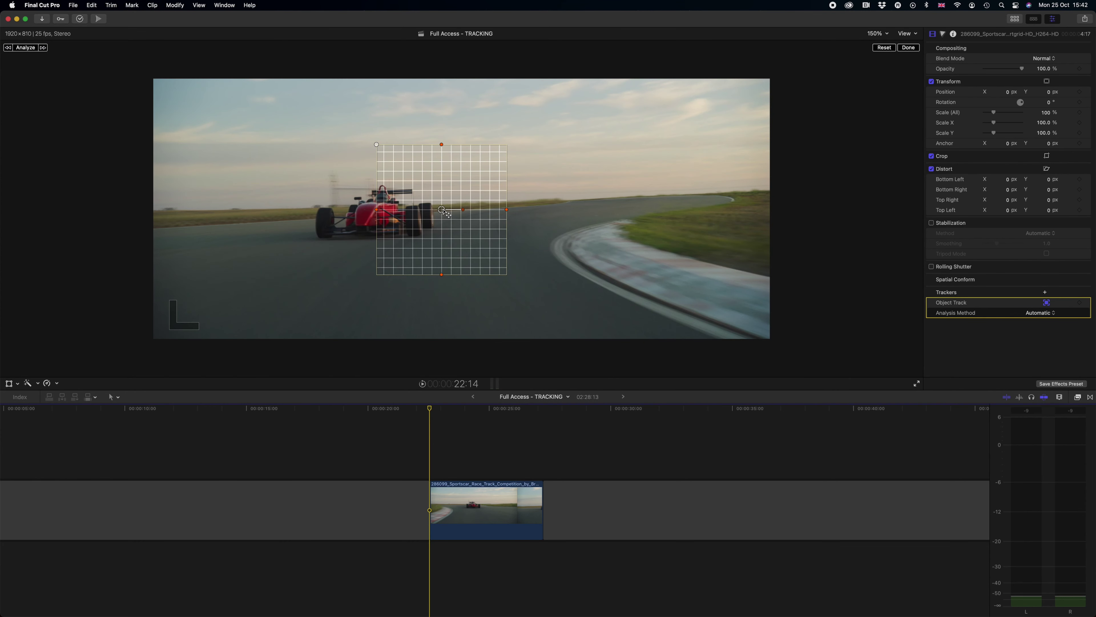
{"action": "left_click_drag", "start_coordinate": [442, 209], "coordinate": [375, 211]}
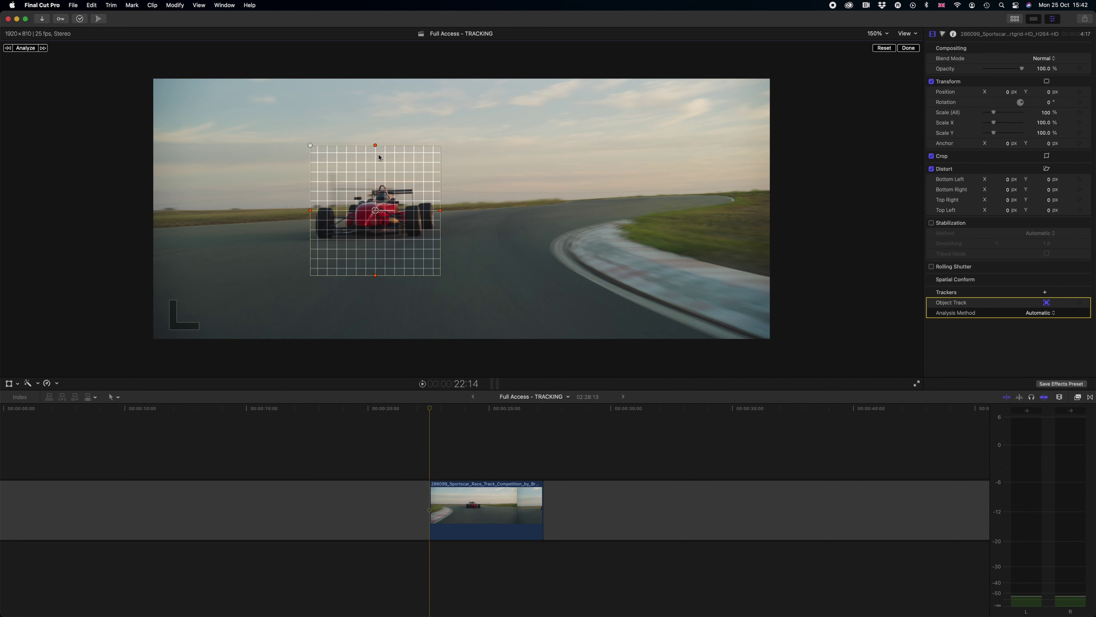
{"action": "left_click_drag", "start_coordinate": [376, 145], "coordinate": [373, 179]}
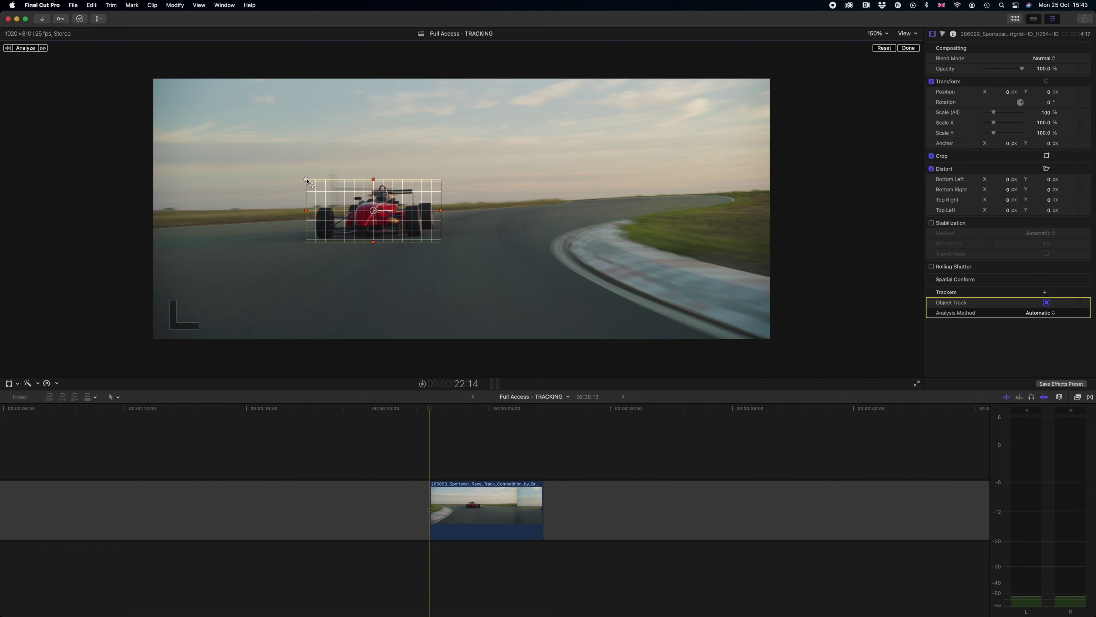
{"action": "mouse_move", "coordinate": [307, 179]}
{"action": "left_mouse_down"}
{"action": "mouse_move", "coordinate": [333, 187]}
{"action": "mouse_move", "coordinate": [286, 182]}
{"action": "left_mouse_up"}
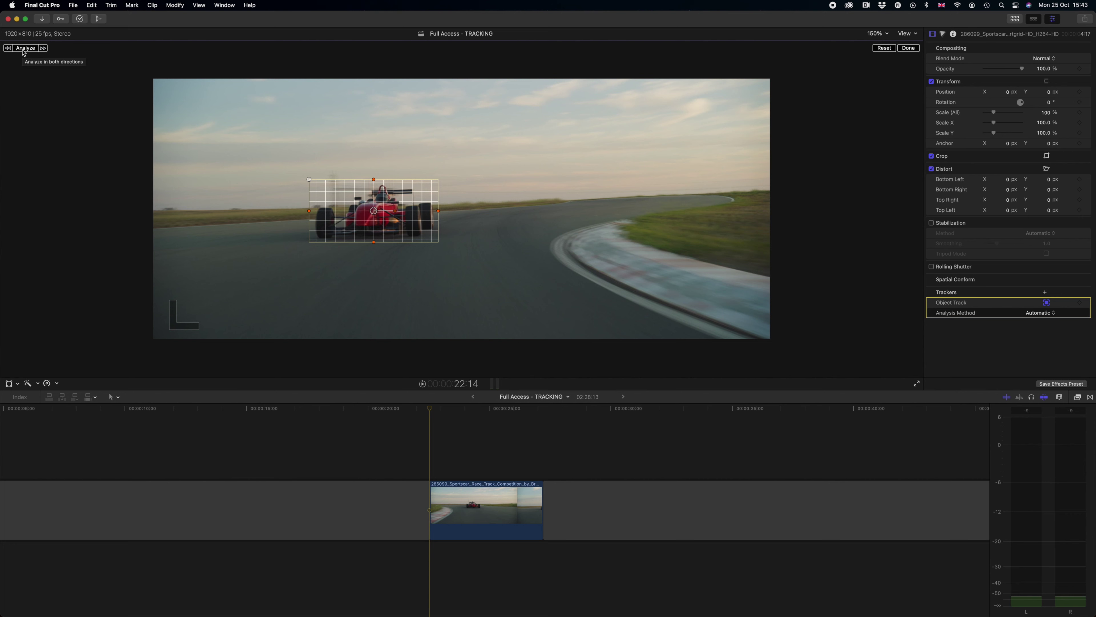
Step: Refit the tracker on the car at a later frame, analyze backward and forward, then undo the analysis
{"action": "left_click", "coordinate": [482, 409]}
{"action": "left_click_drag", "start_coordinate": [310, 211], "coordinate": [441, 213]}
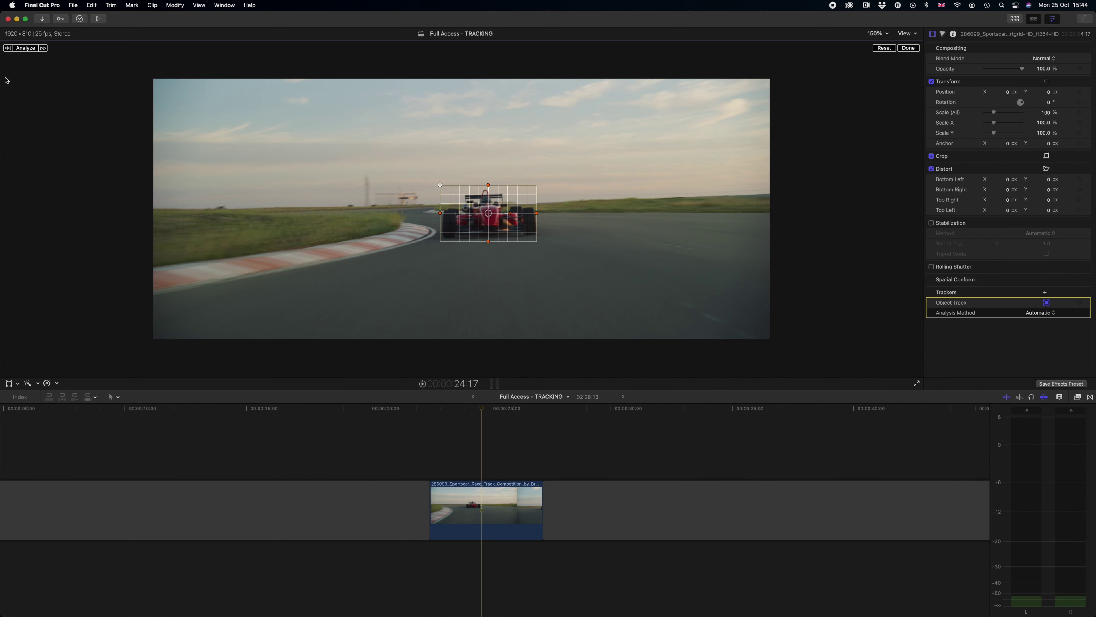
{"action": "left_click", "coordinate": [7, 48]}
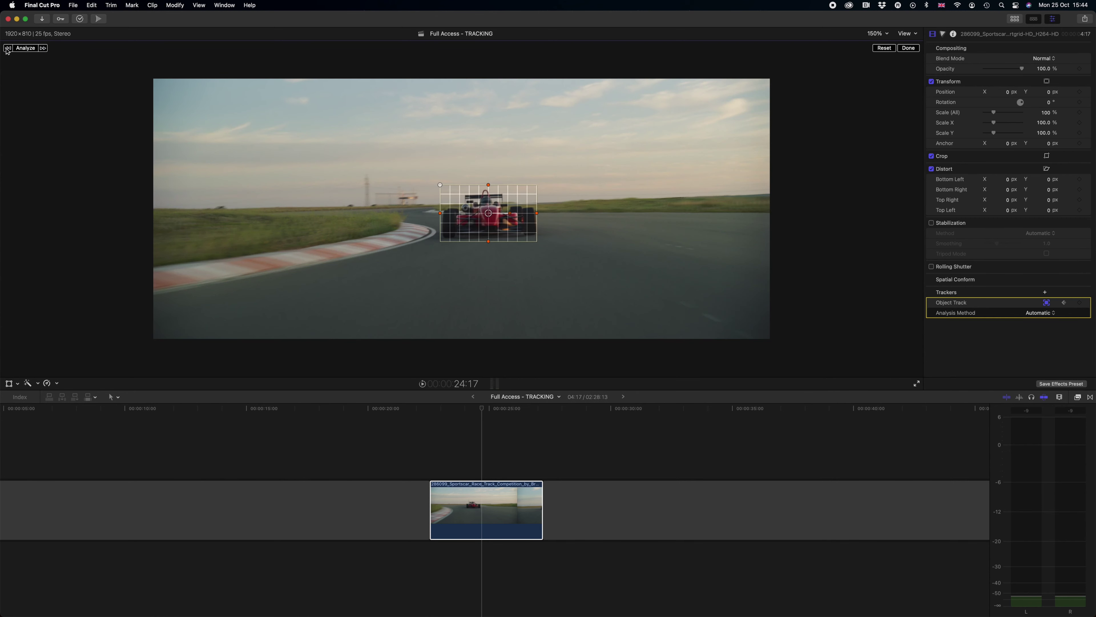
{"action": "left_click", "coordinate": [44, 48]}
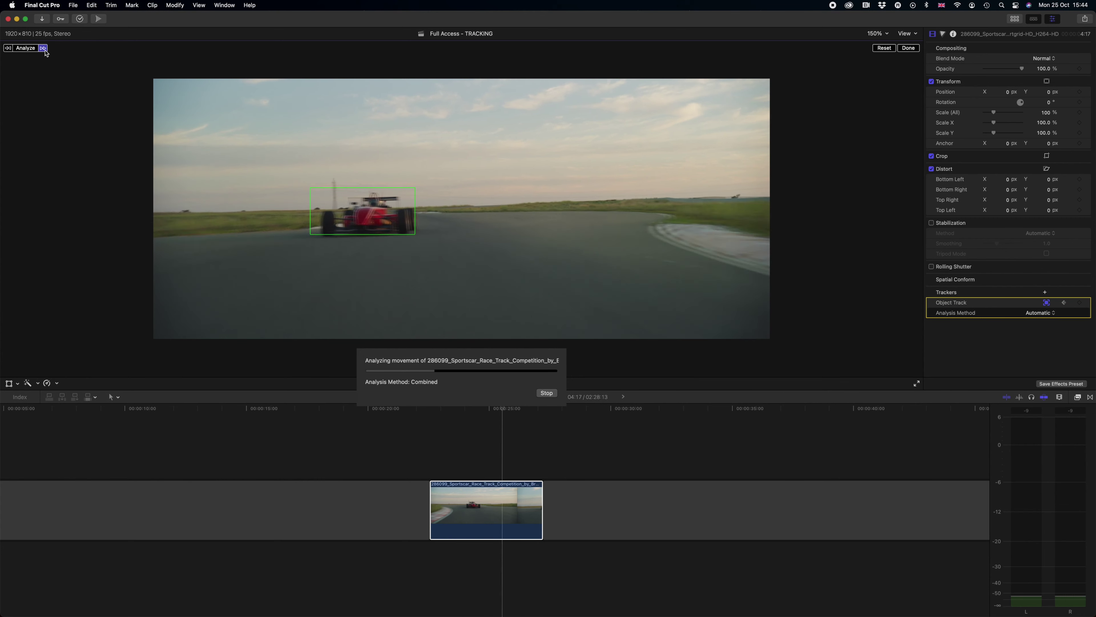
{"action": "key", "text": "super+z"}
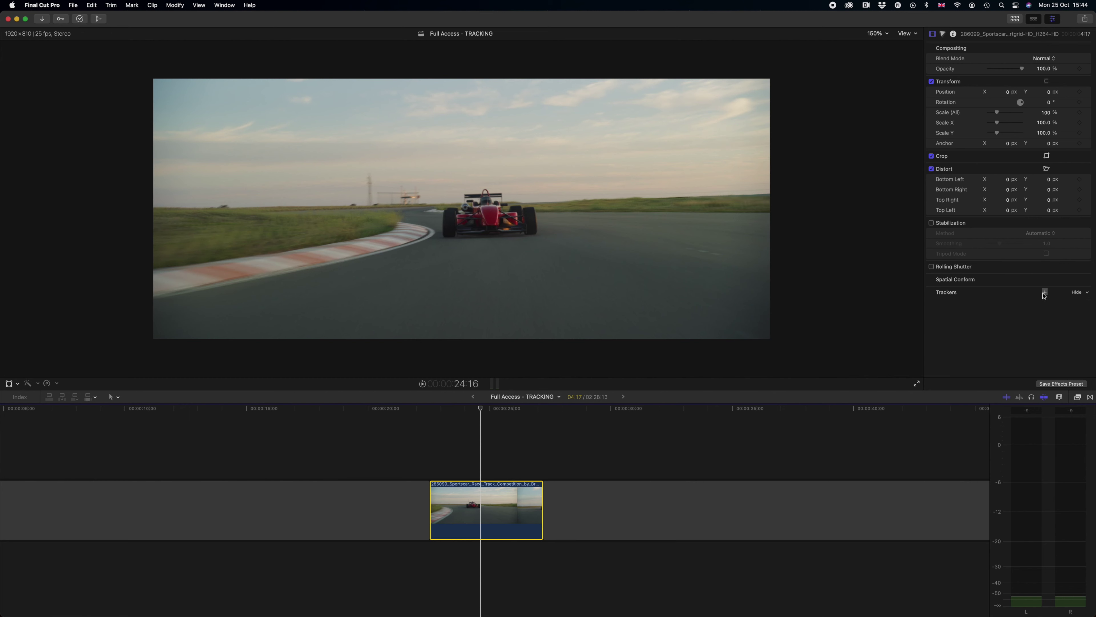
Step: Add a new object tracker, fit it around the red car, and analyze its motion
{"action": "left_click", "coordinate": [1044, 292]}
{"action": "left_click_drag", "start_coordinate": [470, 168], "coordinate": [485, 185]}
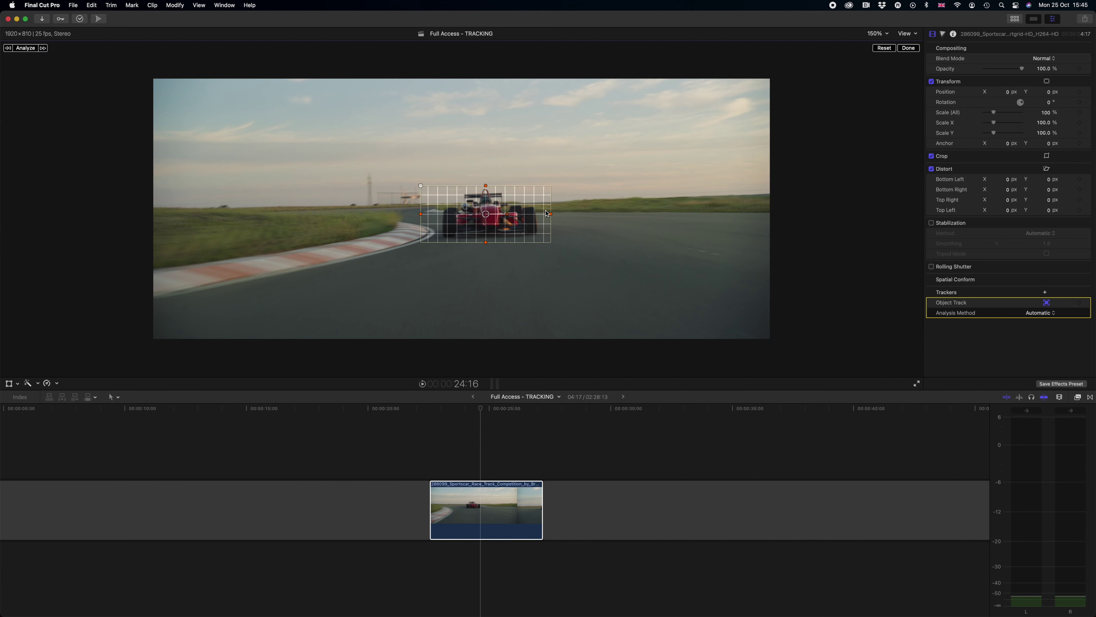
{"action": "left_click_drag", "start_coordinate": [551, 214], "coordinate": [544, 215]}
{"action": "left_click", "coordinate": [26, 48]}
Step: Rename the tracker to Red Car and scrub back to check it follows the car
{"action": "left_click", "coordinate": [1014, 295]}
{"action": "left_click", "coordinate": [956, 306]}
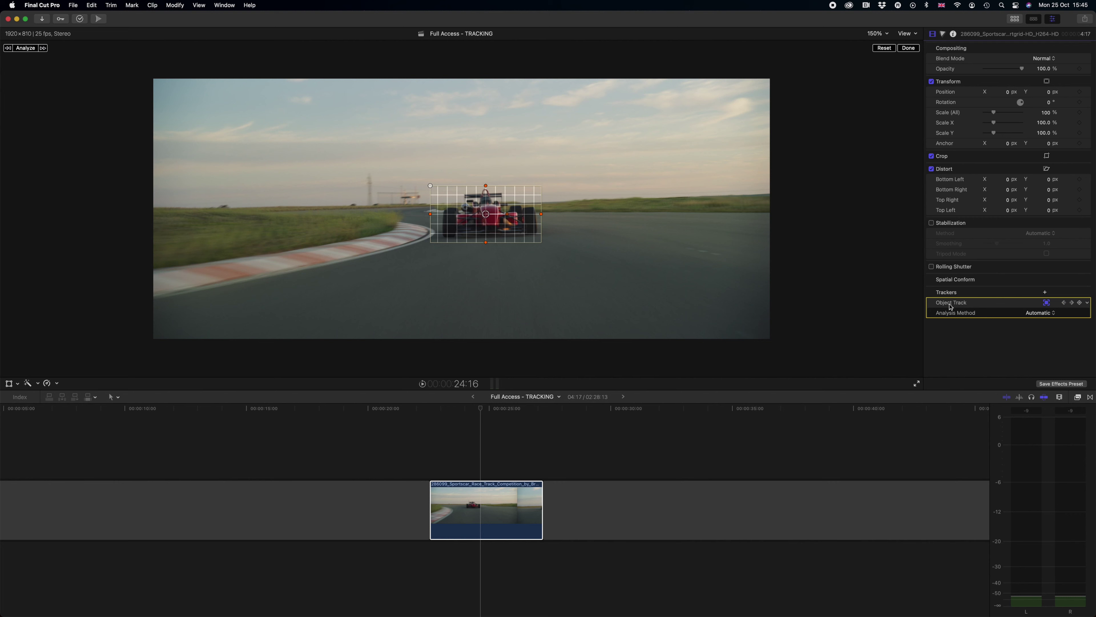
{"action": "double_click", "coordinate": [949, 304]}
{"action": "type", "text": "Red Car"}
{"action": "key", "text": "Return"}
{"action": "left_click_drag", "start_coordinate": [430, 409], "coordinate": [459, 409]}
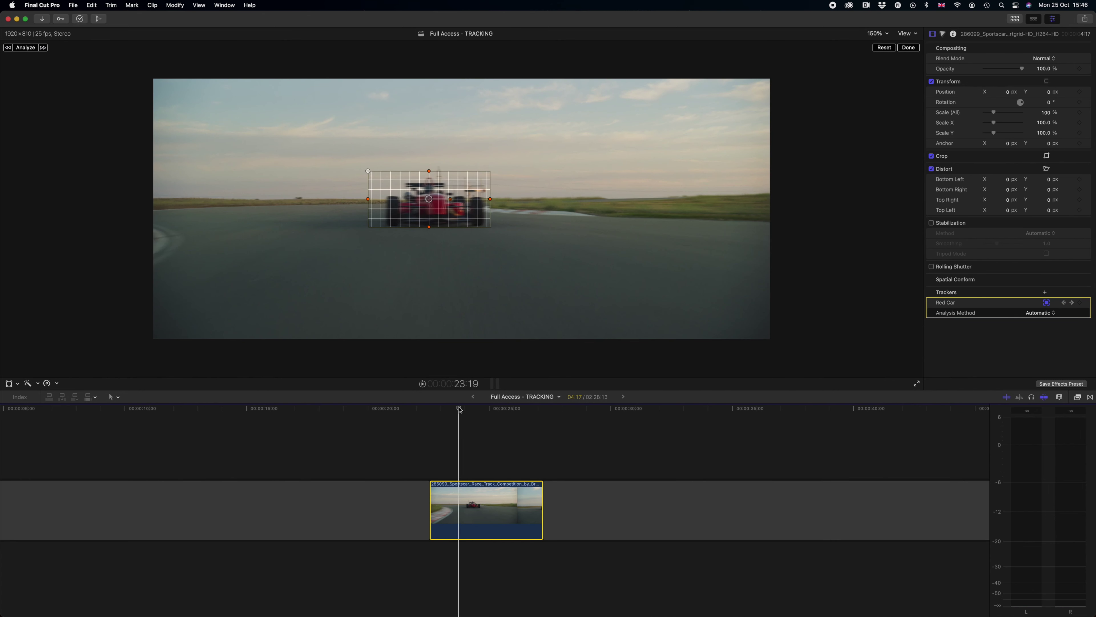
Step: Show the Browser and place the Hero Shot Titles Lead title above the race clip
{"action": "left_click", "coordinate": [1015, 20]}
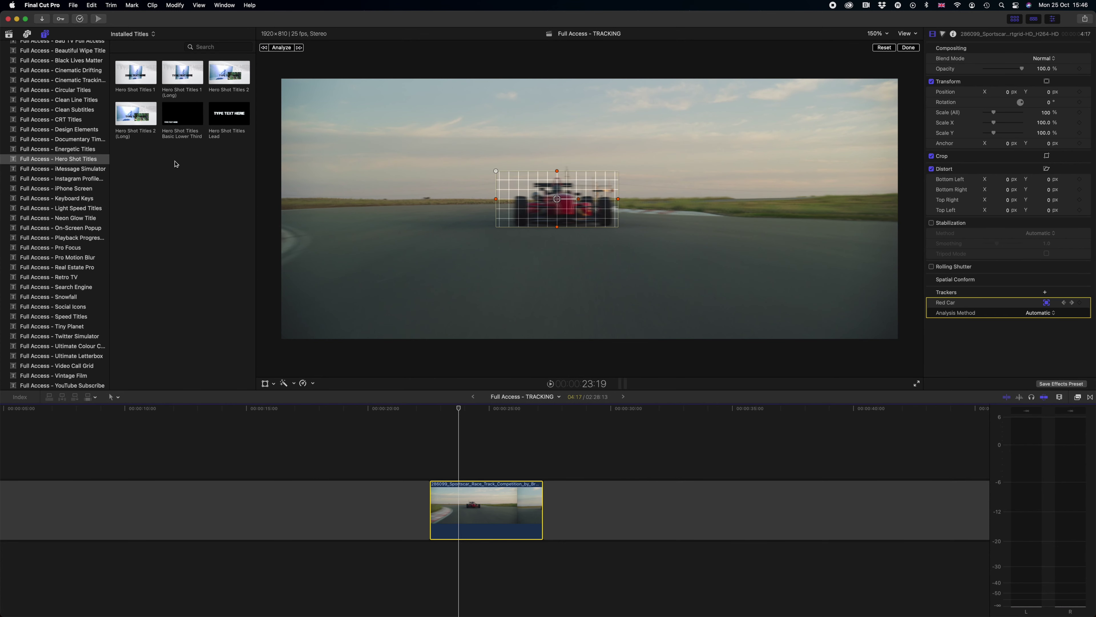
{"action": "left_click_drag", "start_coordinate": [223, 119], "coordinate": [432, 470]}
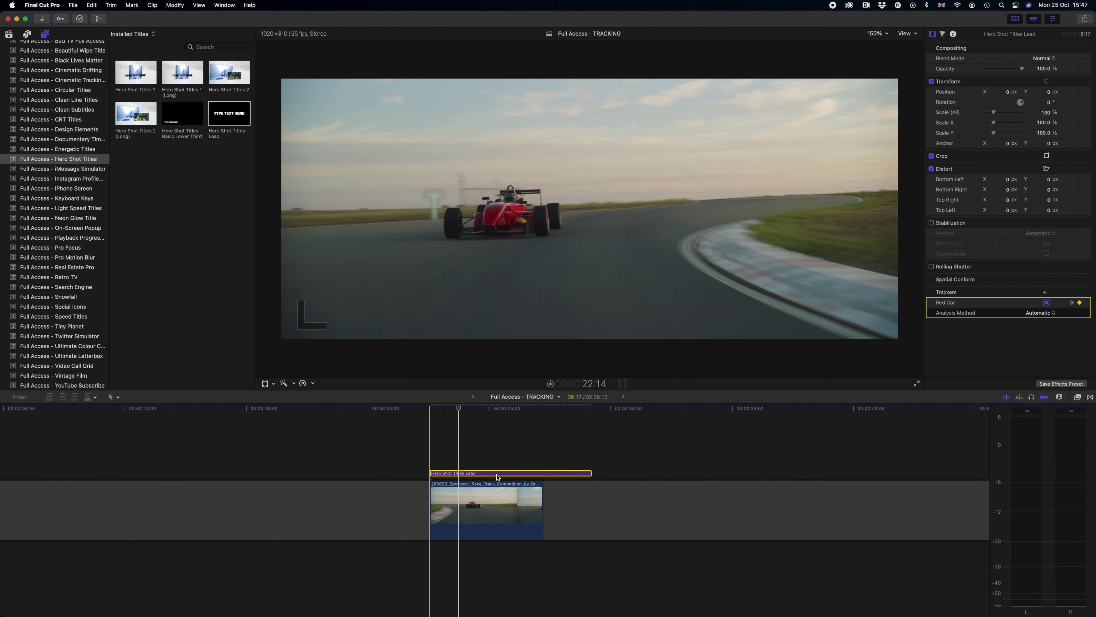
{"action": "left_click", "coordinate": [443, 408]}
{"action": "left_click_drag", "start_coordinate": [445, 411], "coordinate": [484, 413]}
Step: Set the title's Transform tracker source to Red Car
{"action": "left_click", "coordinate": [479, 476]}
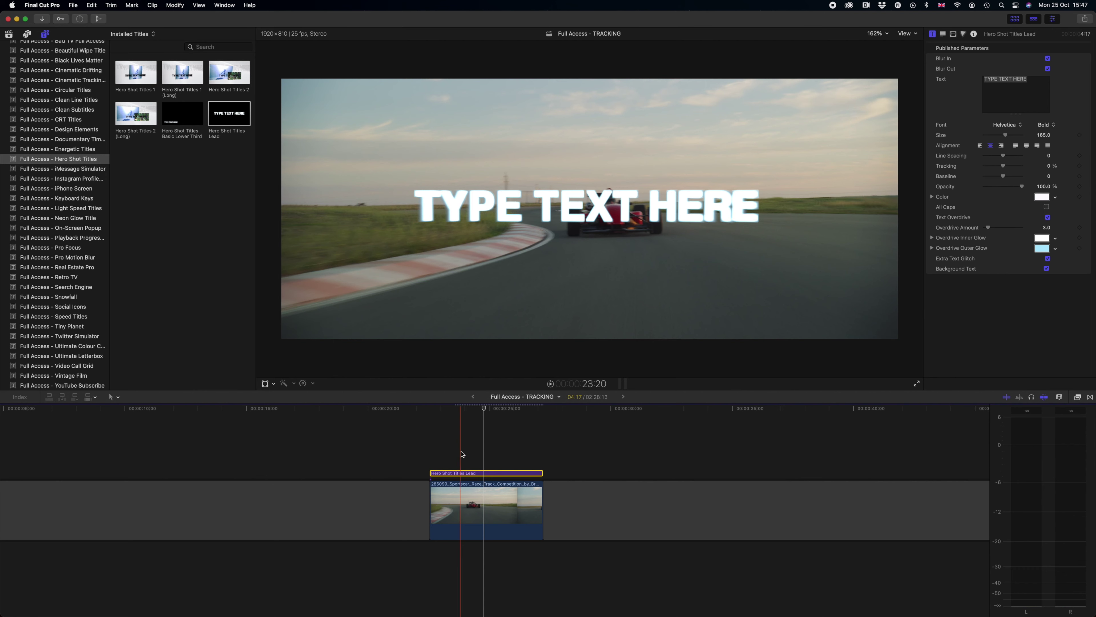
{"action": "left_click", "coordinate": [265, 384]}
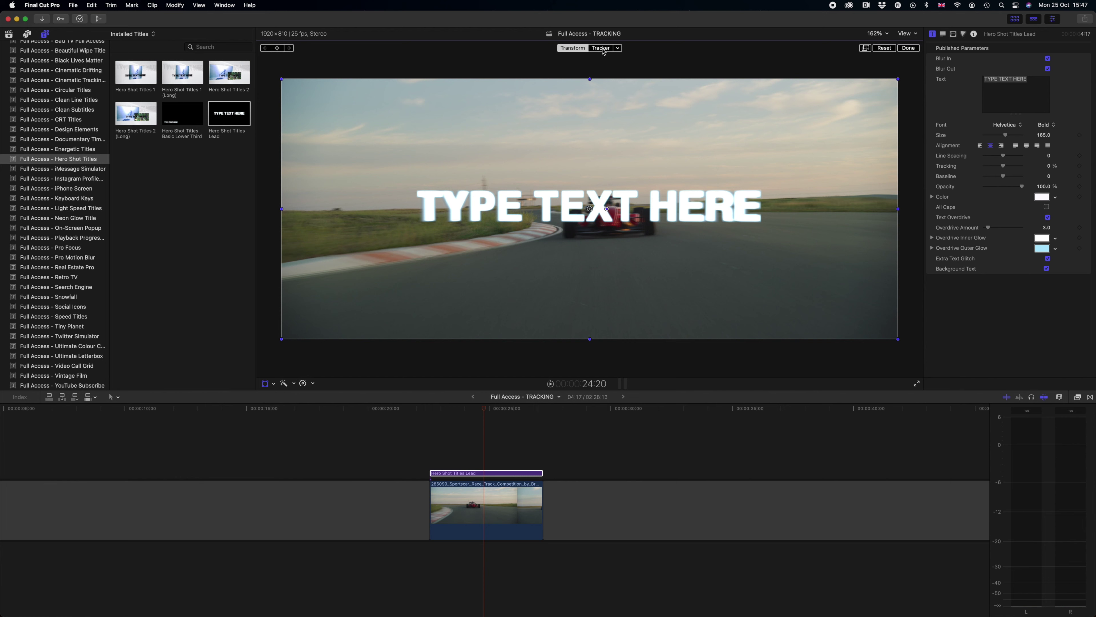
{"action": "left_click", "coordinate": [618, 49]}
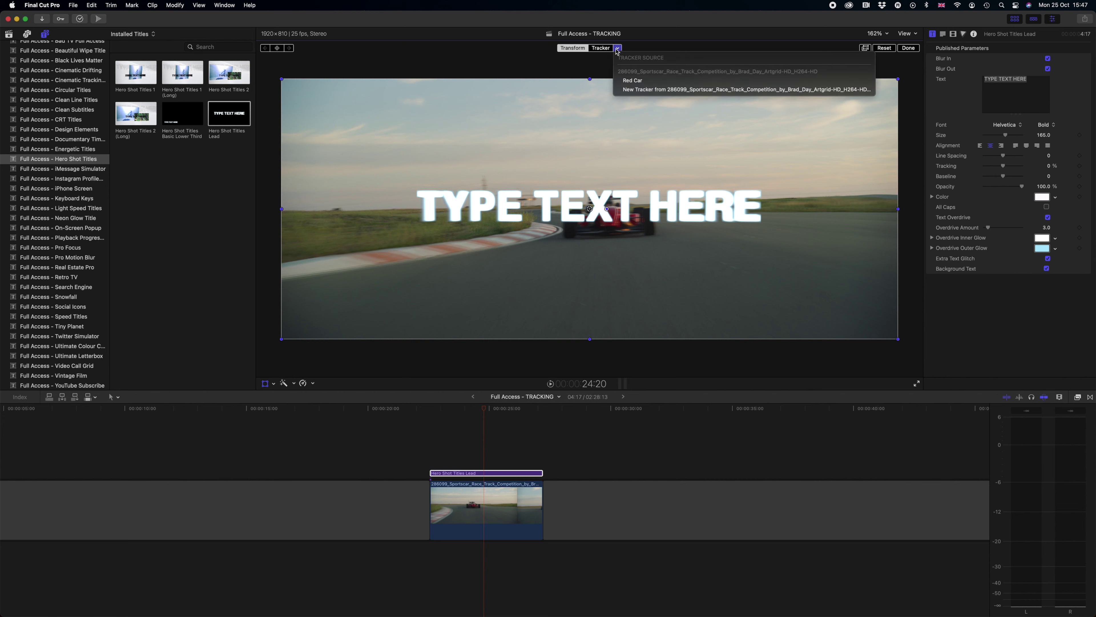
{"action": "left_click", "coordinate": [648, 82]}
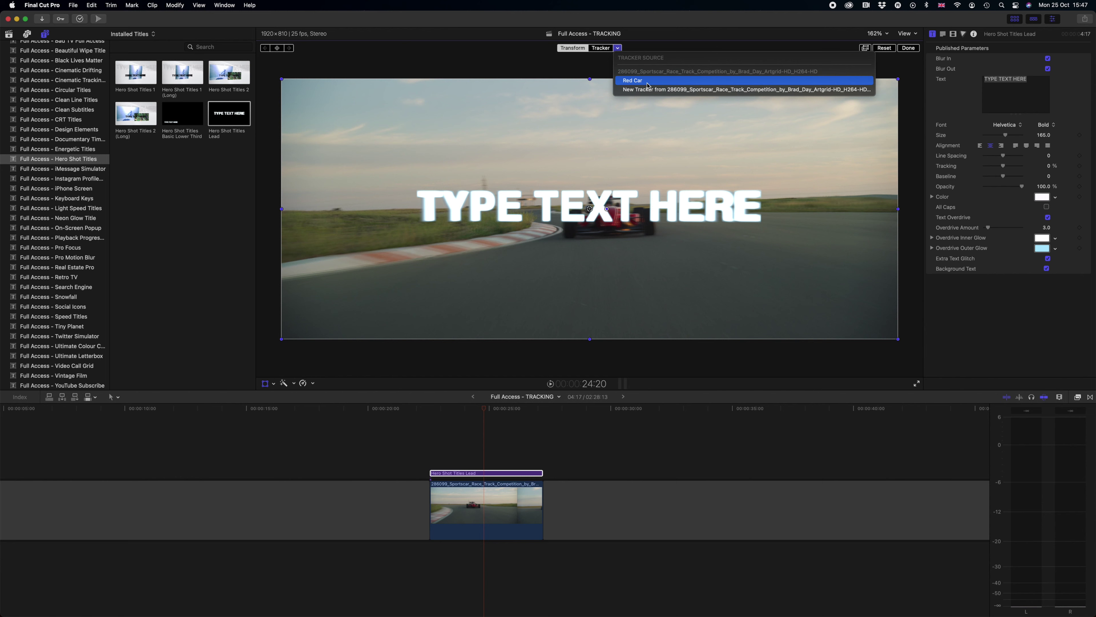
{"action": "left_click", "coordinate": [649, 81]}
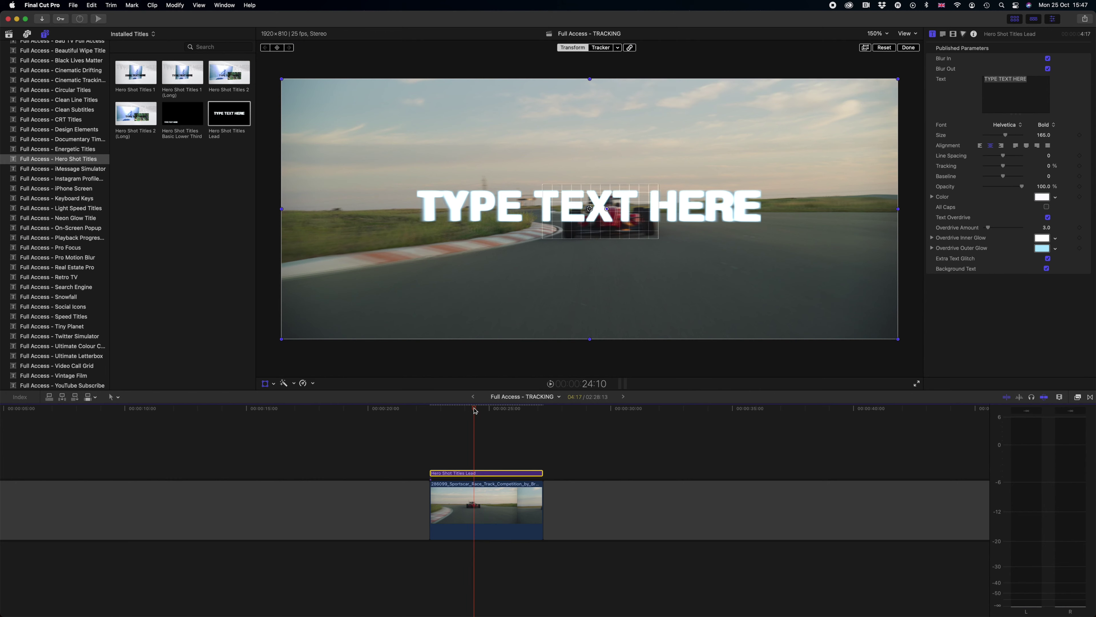
Step: Play back the tracked title and move it up to sit above the car
{"action": "mouse_move", "coordinate": [485, 410]}
{"action": "left_mouse_down"}
{"action": "mouse_move", "coordinate": [449, 410]}
{"action": "mouse_move", "coordinate": [472, 411]}
{"action": "left_mouse_up"}
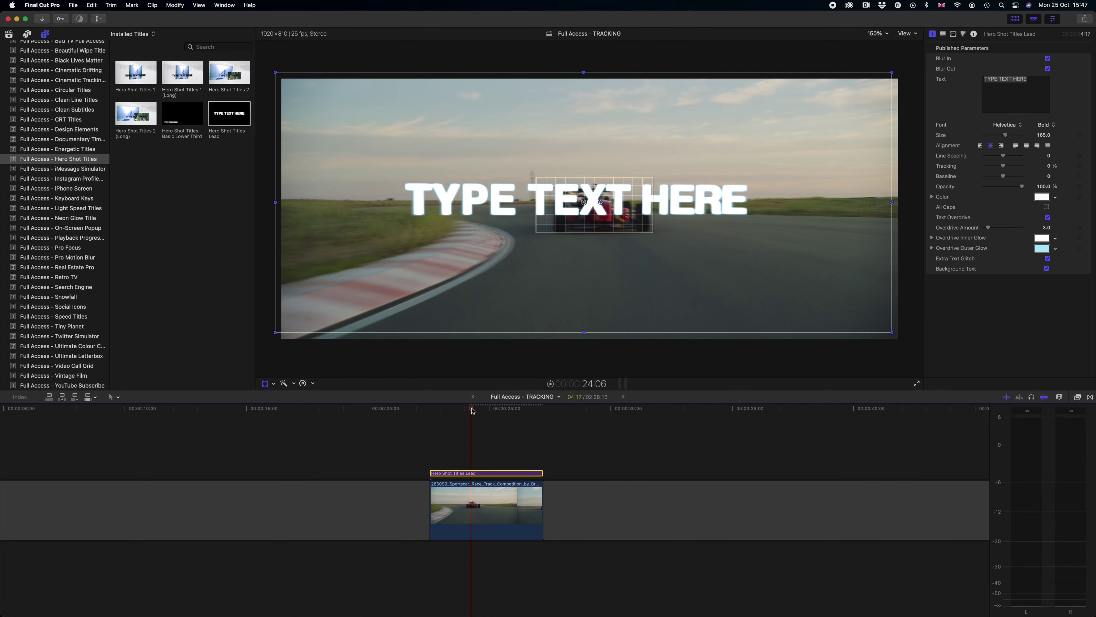
{"action": "left_click", "coordinate": [427, 422]}
{"action": "key", "text": "space"}
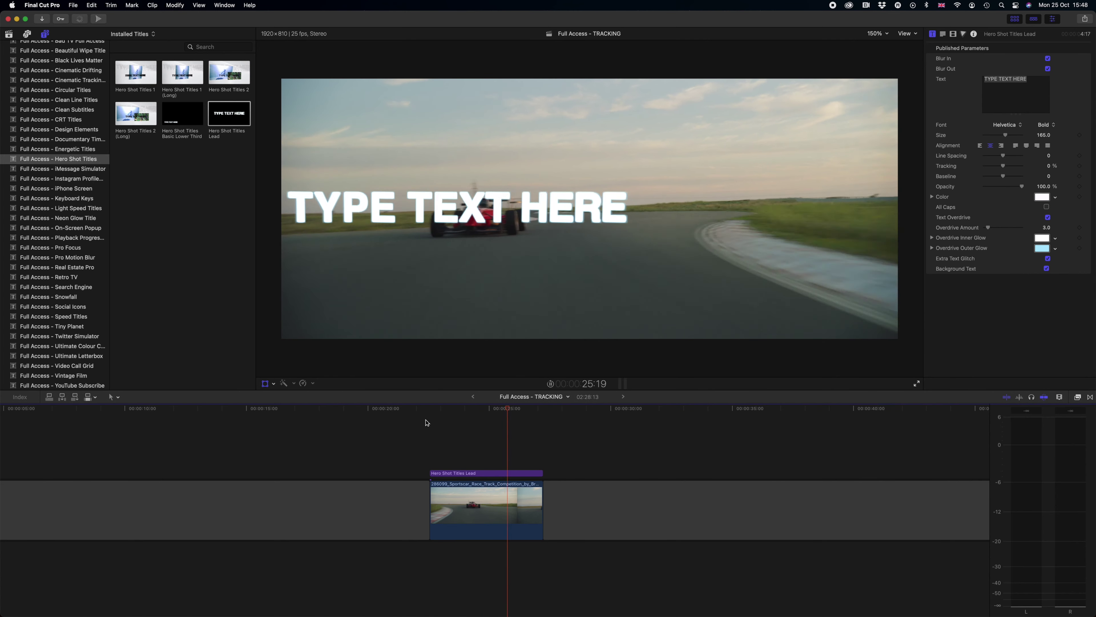
{"action": "left_click_drag", "start_coordinate": [480, 408], "coordinate": [451, 411]}
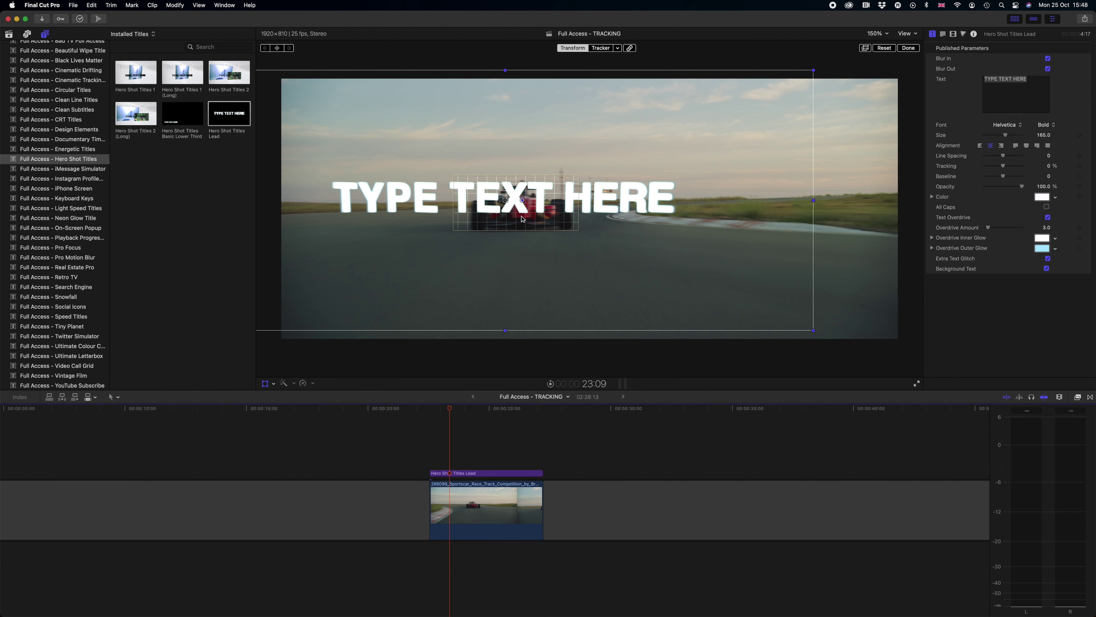
{"action": "left_click_drag", "start_coordinate": [506, 200], "coordinate": [521, 156]}
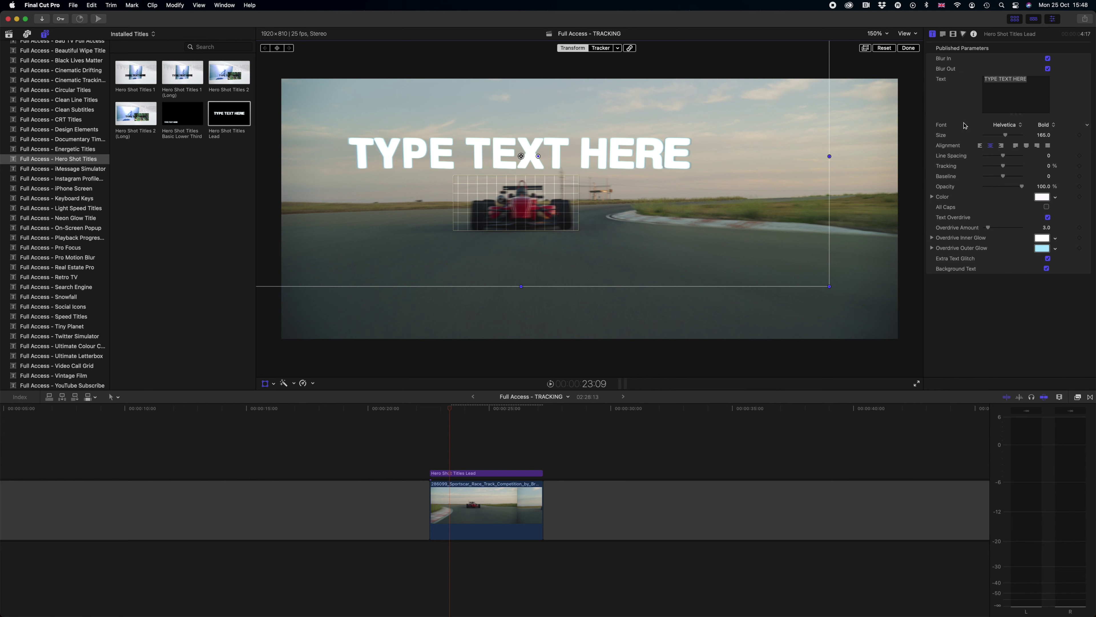
Step: Shrink the text size, change it to RACER #1, and color it yellow
{"action": "left_click_drag", "start_coordinate": [1006, 136], "coordinate": [998, 136]}
{"action": "triple_click", "coordinate": [998, 101]}
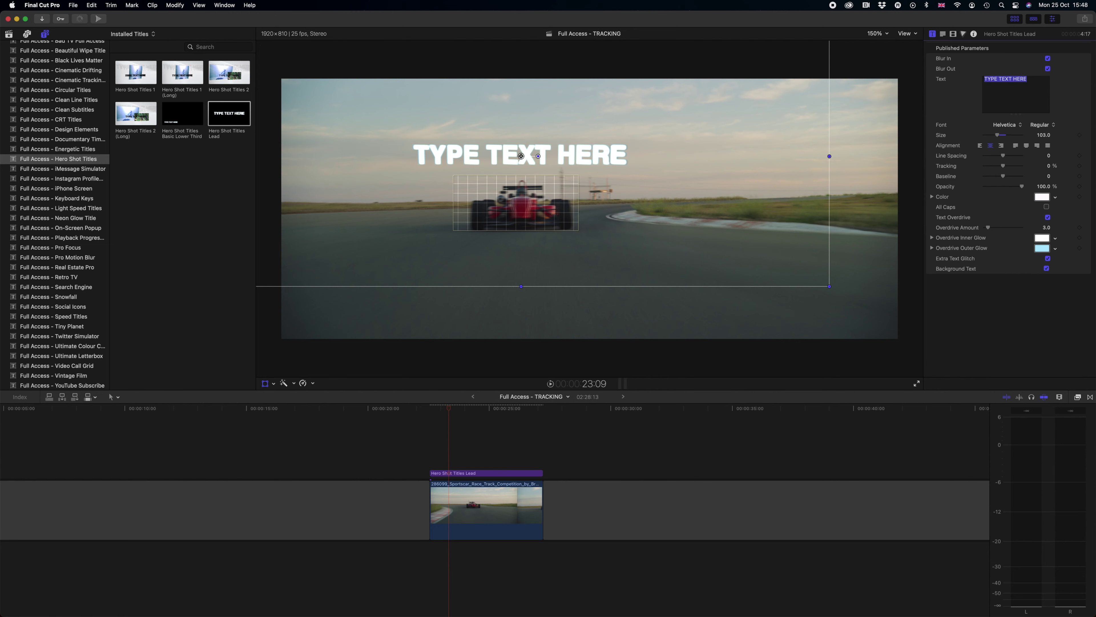
{"action": "type", "text": "RACER #1"}
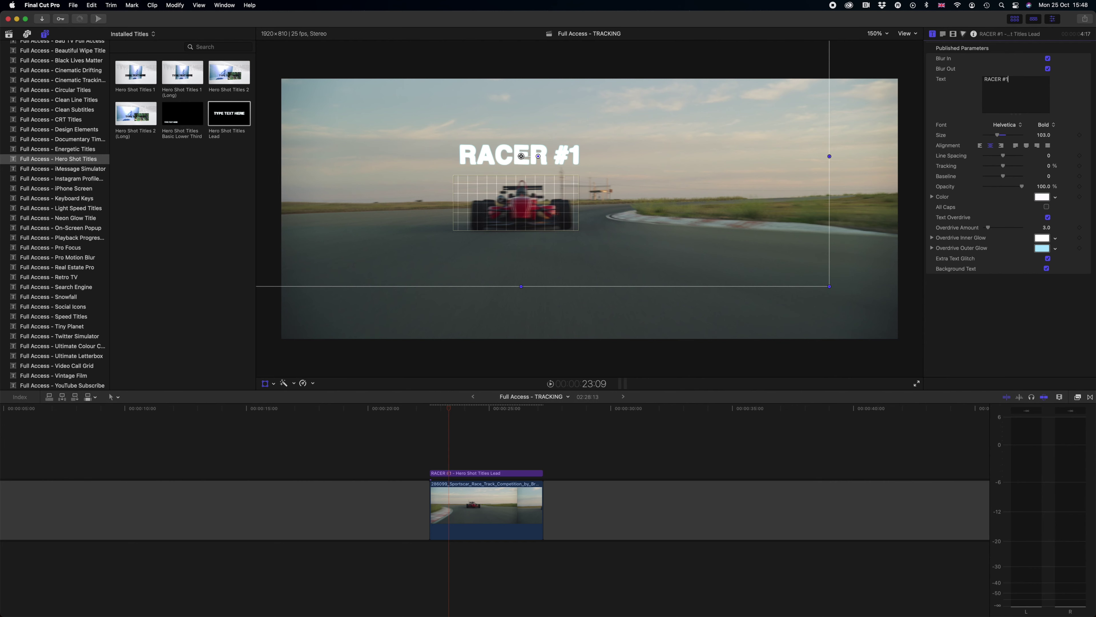
{"action": "left_click", "coordinate": [1041, 198]}
{"action": "left_click", "coordinate": [887, 283]}
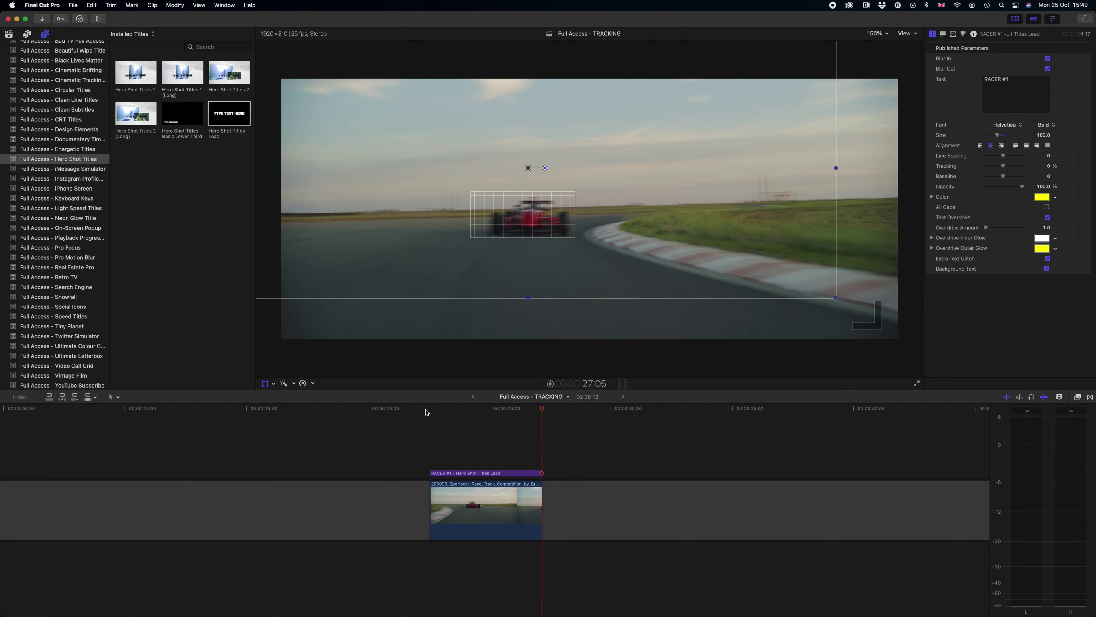
{"action": "scroll", "coordinate": [430, 414], "scroll_direction": "left", "scroll_amount": 2}
{"action": "left_click", "coordinate": [532, 411]}
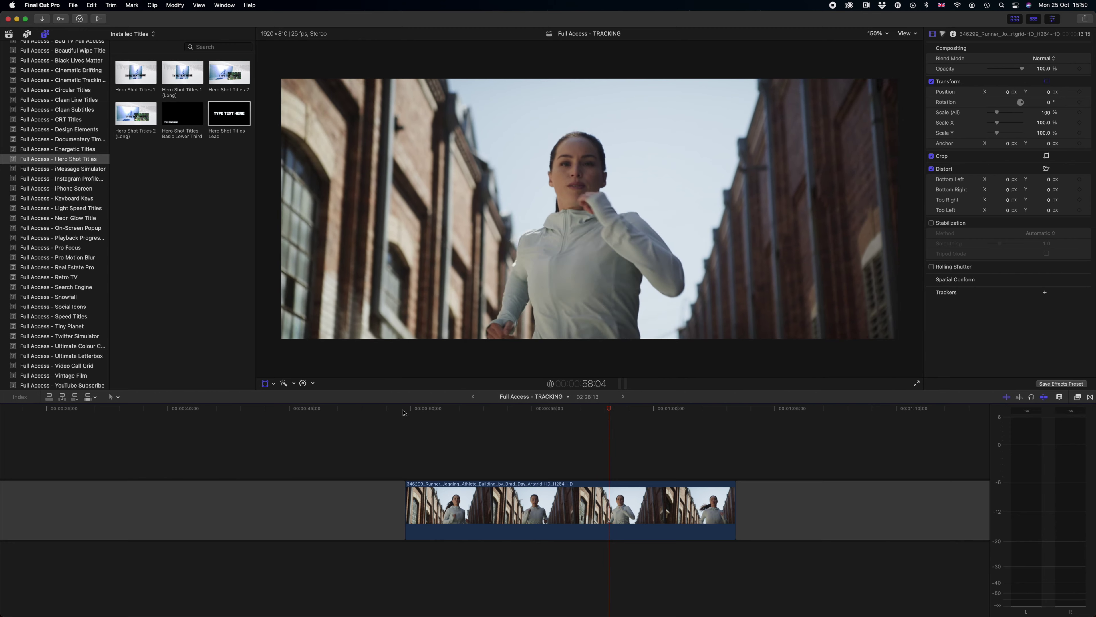
Step: Apply the Pixellate effect from the Effects browser to the runner's face as an elliptical face mask
{"action": "key", "text": "ctrl+super+1"}
{"action": "key", "text": "super+5"}
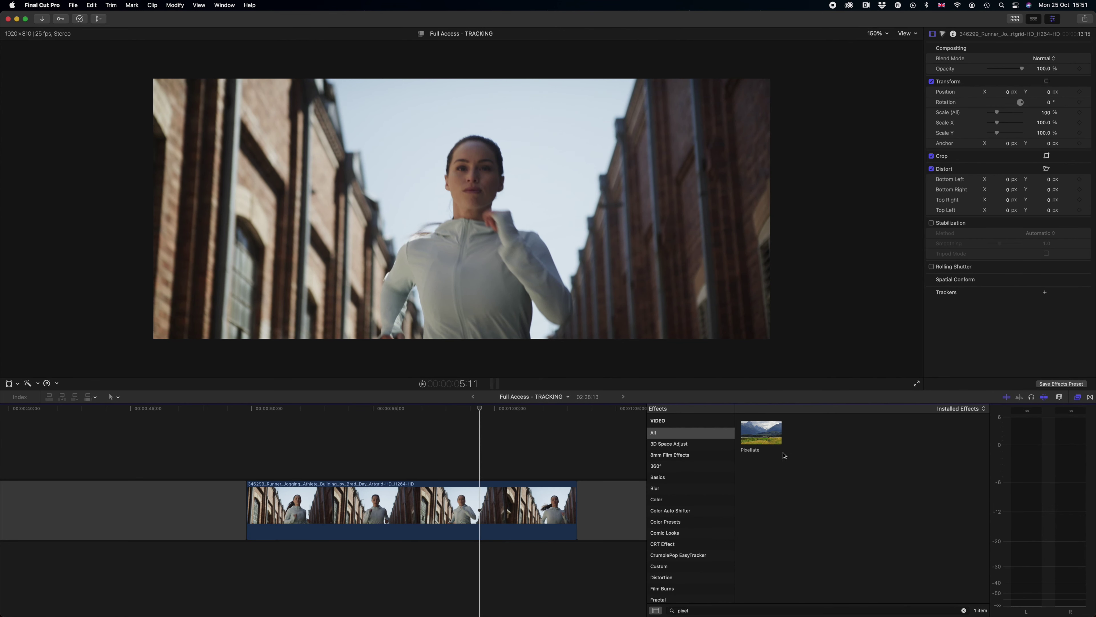
{"action": "left_click_drag", "start_coordinate": [770, 438], "coordinate": [471, 186]}
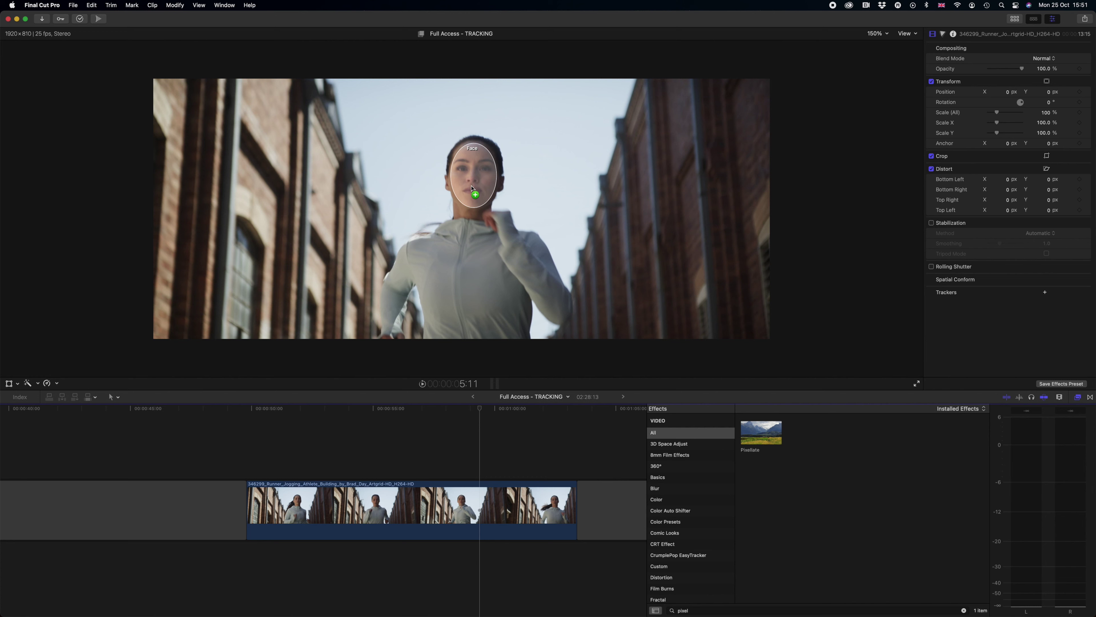
{"action": "mouse_move", "coordinate": [472, 188]}
{"action": "left_mouse_down"}
{"action": "mouse_move", "coordinate": [472, 259]}
{"action": "mouse_move", "coordinate": [482, 260]}
{"action": "mouse_move", "coordinate": [476, 189]}
{"action": "left_mouse_up"}
{"action": "left_click_drag", "start_coordinate": [477, 188], "coordinate": [449, 182]}
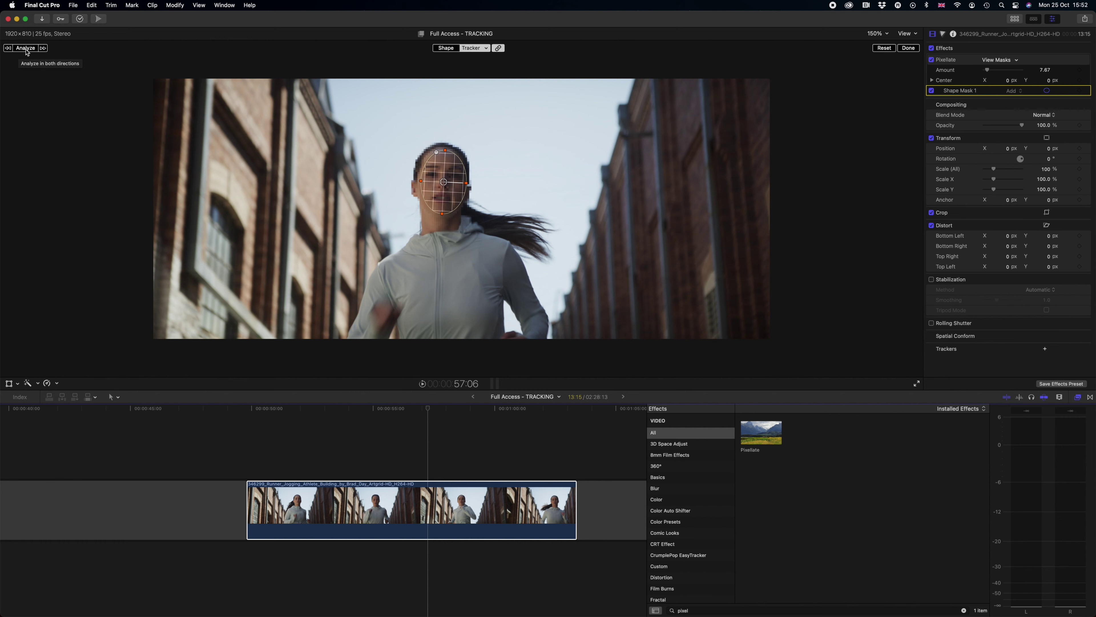
Step: Analyze the face mask through the clip and raise the Pixellate Amount to 22.28
{"action": "left_click", "coordinate": [26, 48]}
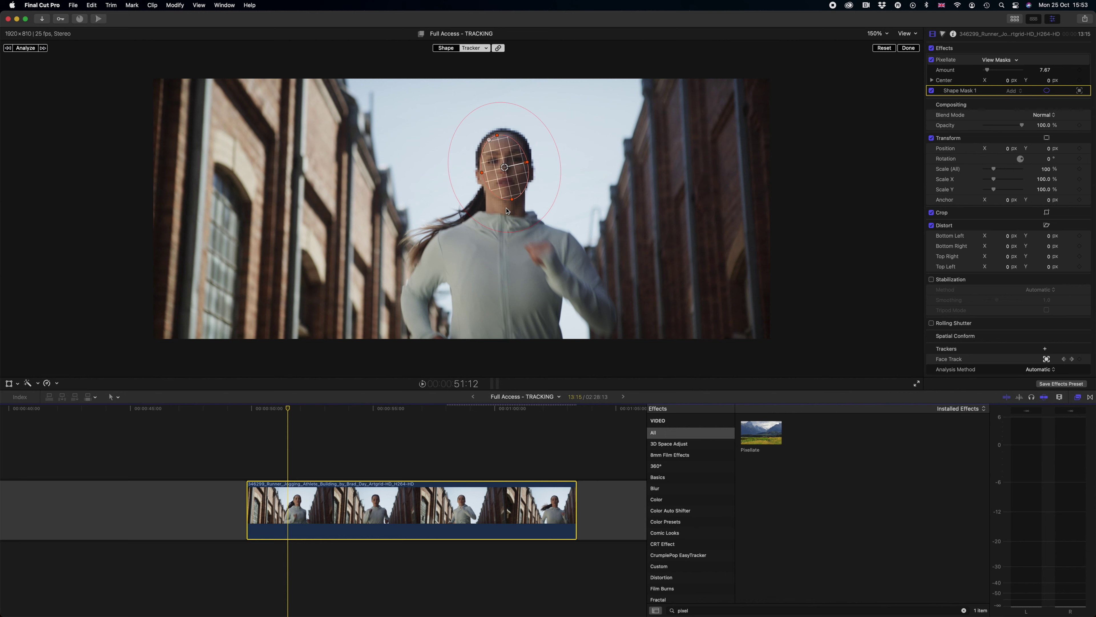
{"action": "left_click_drag", "start_coordinate": [987, 69], "coordinate": [992, 70]}
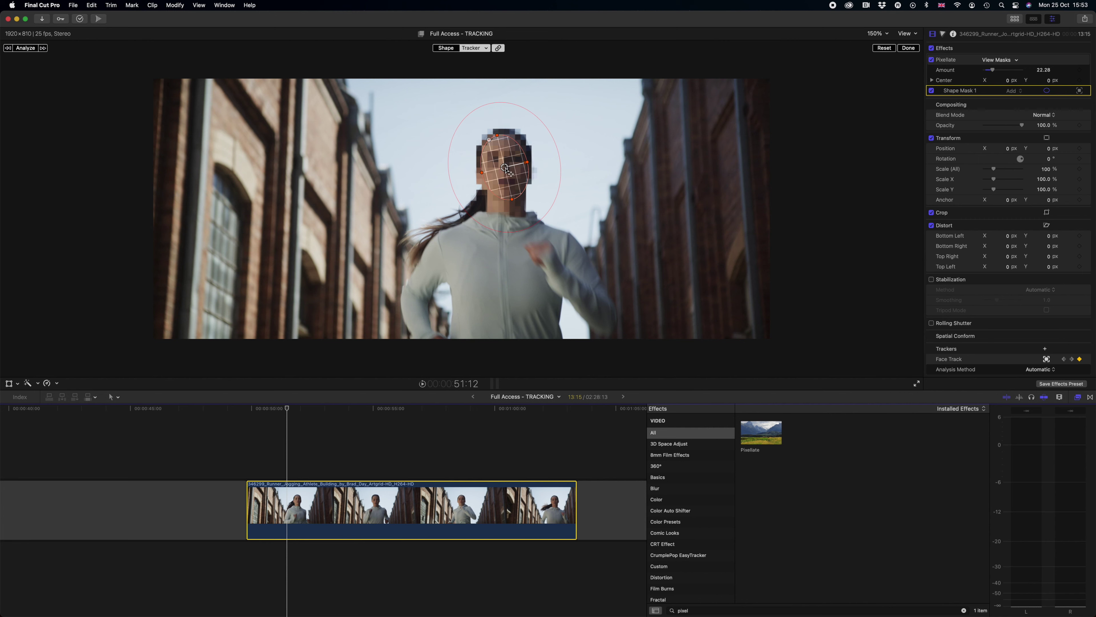
Step: Tighten the mask's feather edge around the runner's face in Shape mode
{"action": "left_click", "coordinate": [447, 48]}
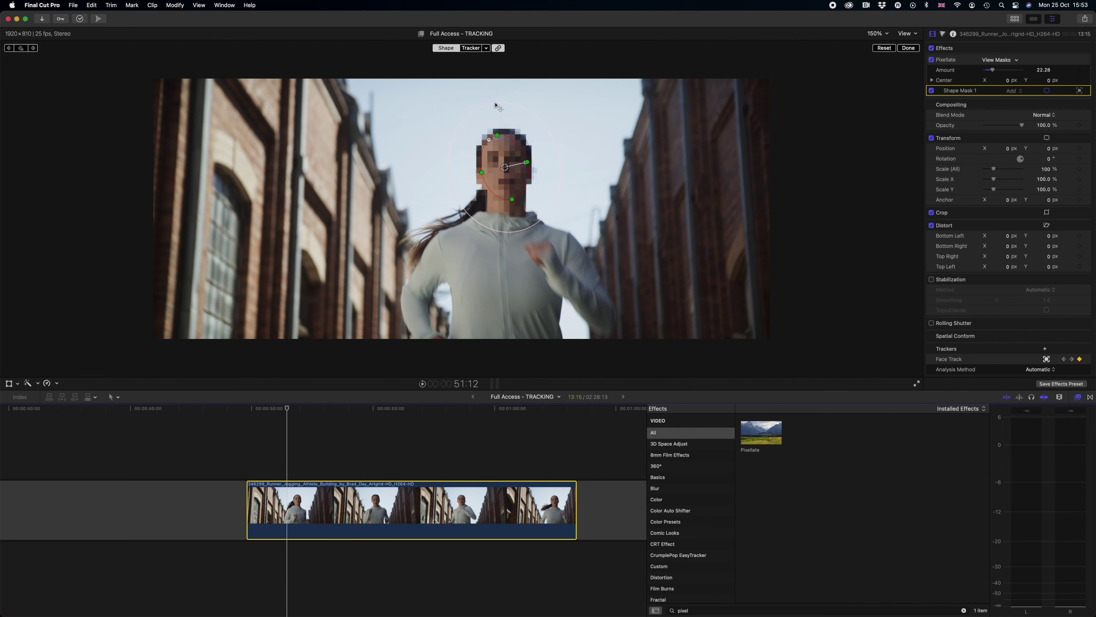
{"action": "left_click_drag", "start_coordinate": [495, 106], "coordinate": [499, 131]}
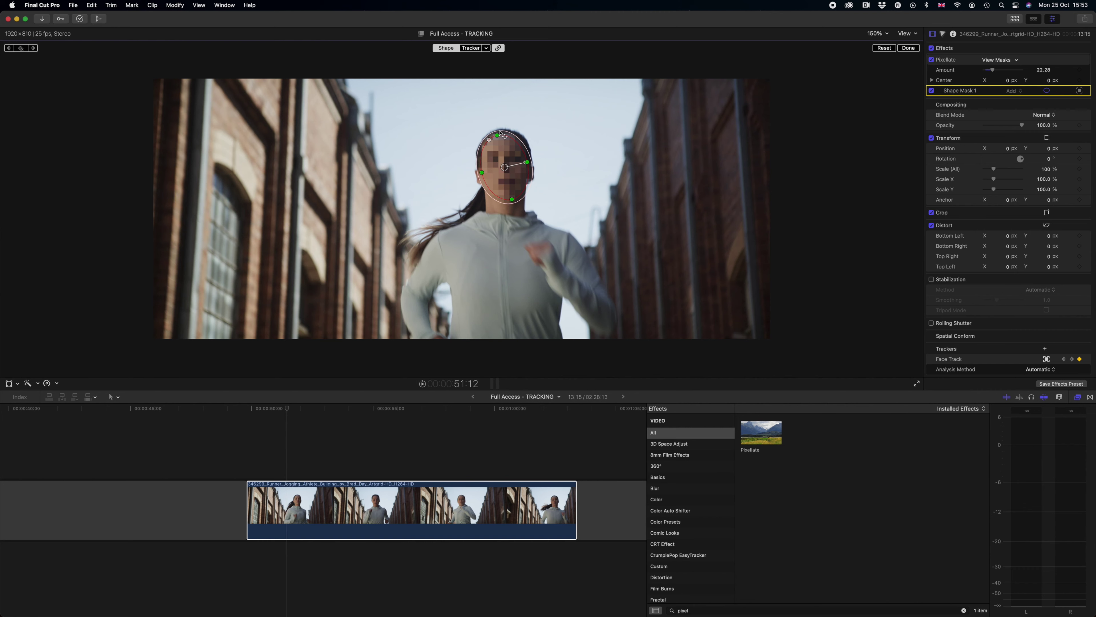
{"action": "left_click_drag", "start_coordinate": [502, 135], "coordinate": [502, 135]}
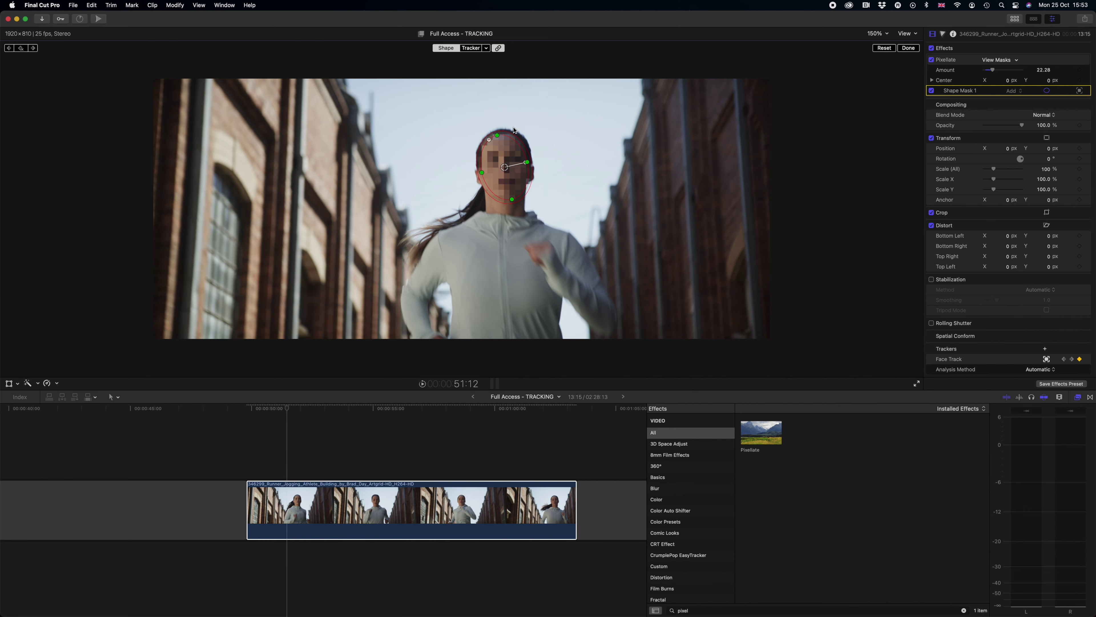
{"action": "left_click", "coordinate": [908, 48]}
Step: Play back from 49:20 to check the pixelation and set Amount to 20.47
{"action": "left_click", "coordinate": [247, 408]}
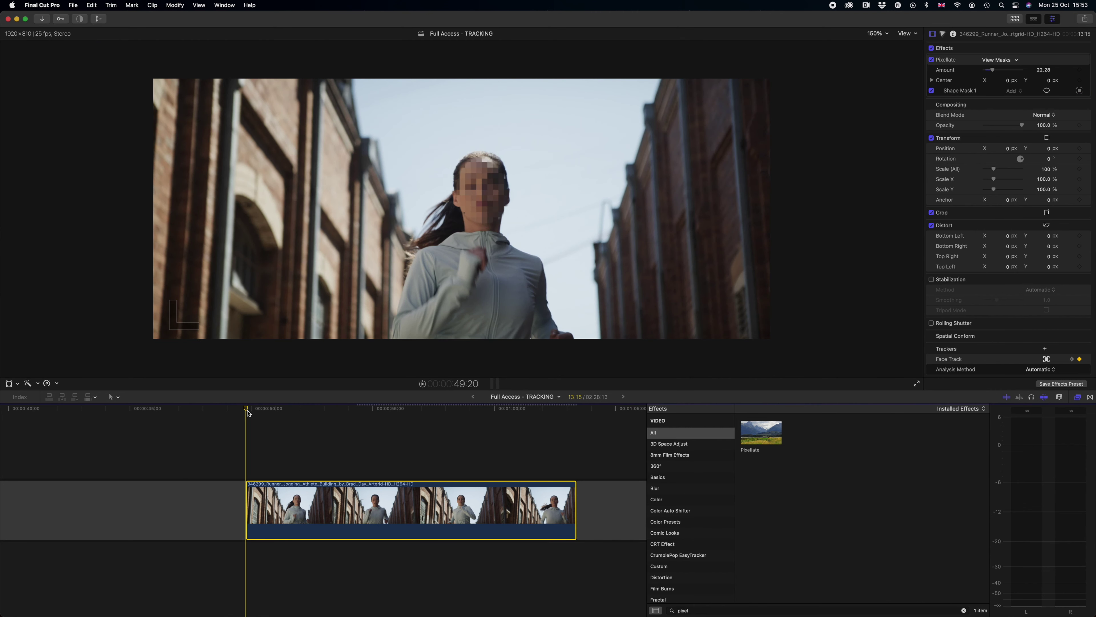
{"action": "key", "text": "space"}
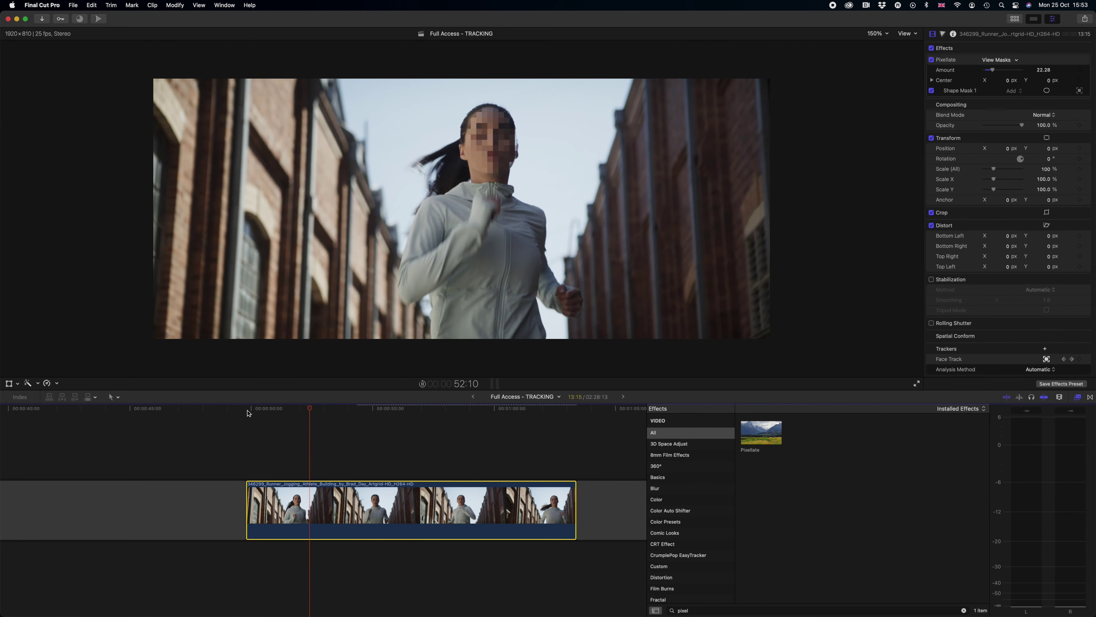
{"action": "key", "text": "space"}
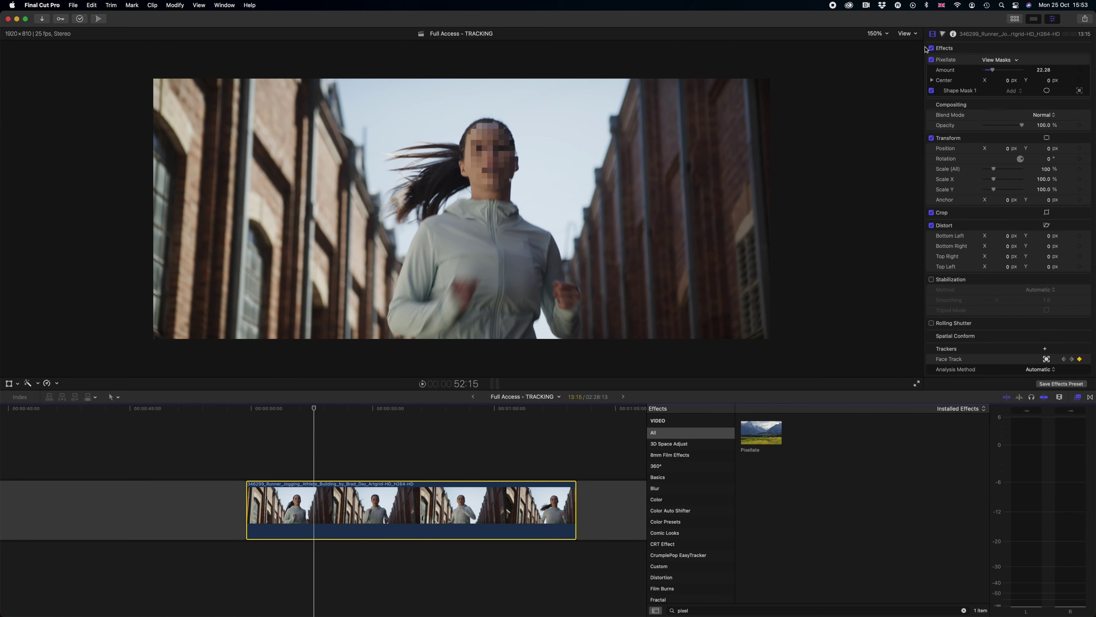
{"action": "left_click_drag", "start_coordinate": [993, 73], "coordinate": [993, 72]}
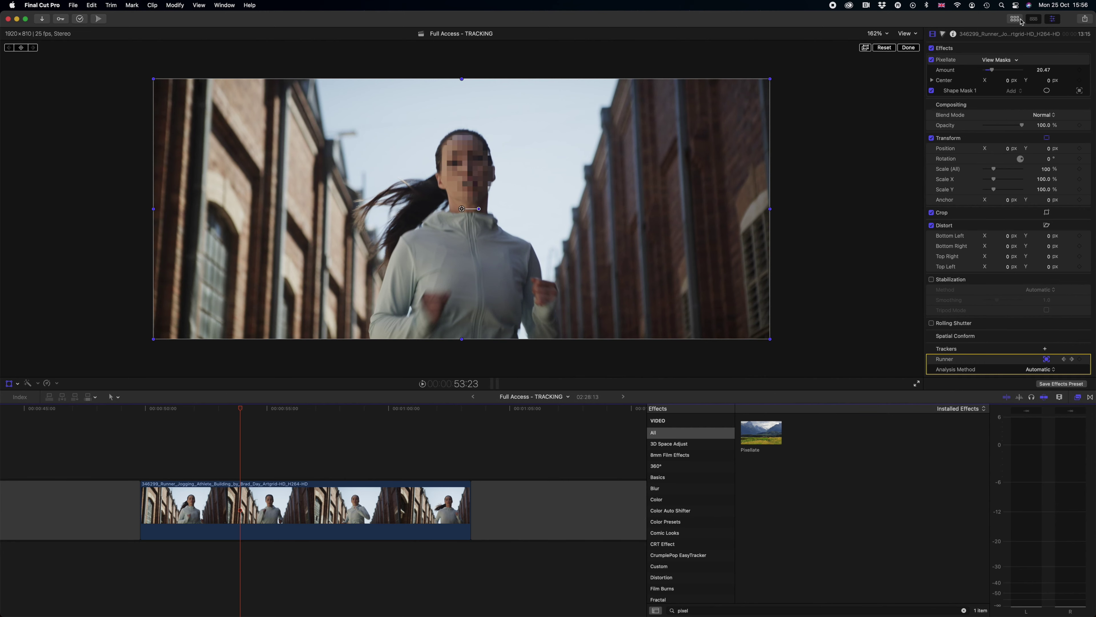
Step: Drop a Custom title onto the runner in the viewer and extend both its ends to match the runner clip
{"action": "left_click", "coordinate": [1019, 20]}
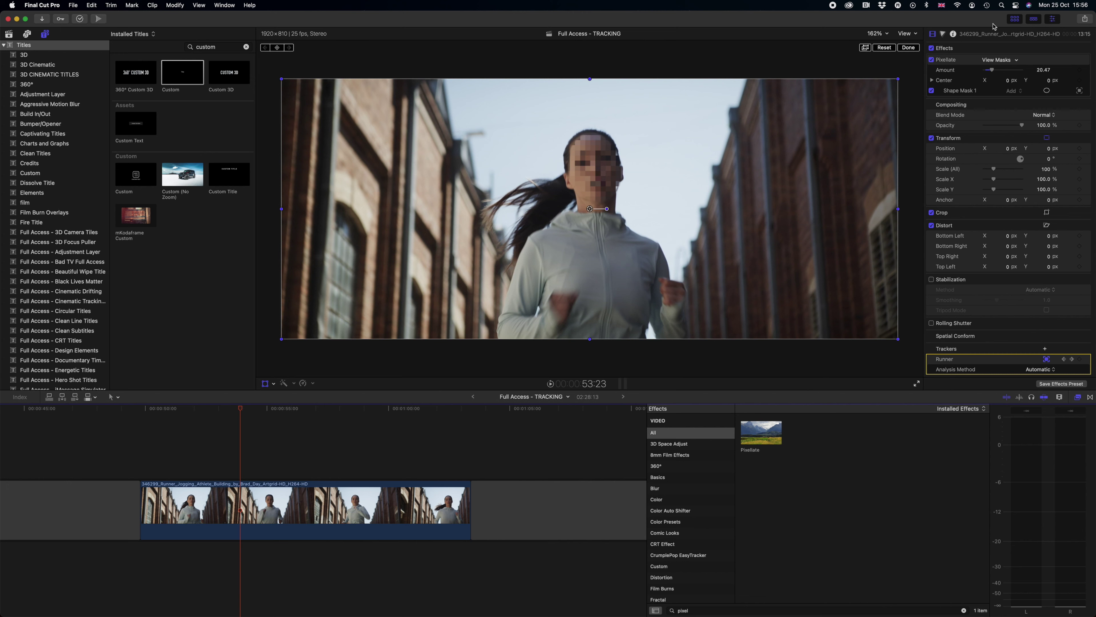
{"action": "left_click_drag", "start_coordinate": [186, 75], "coordinate": [598, 173]}
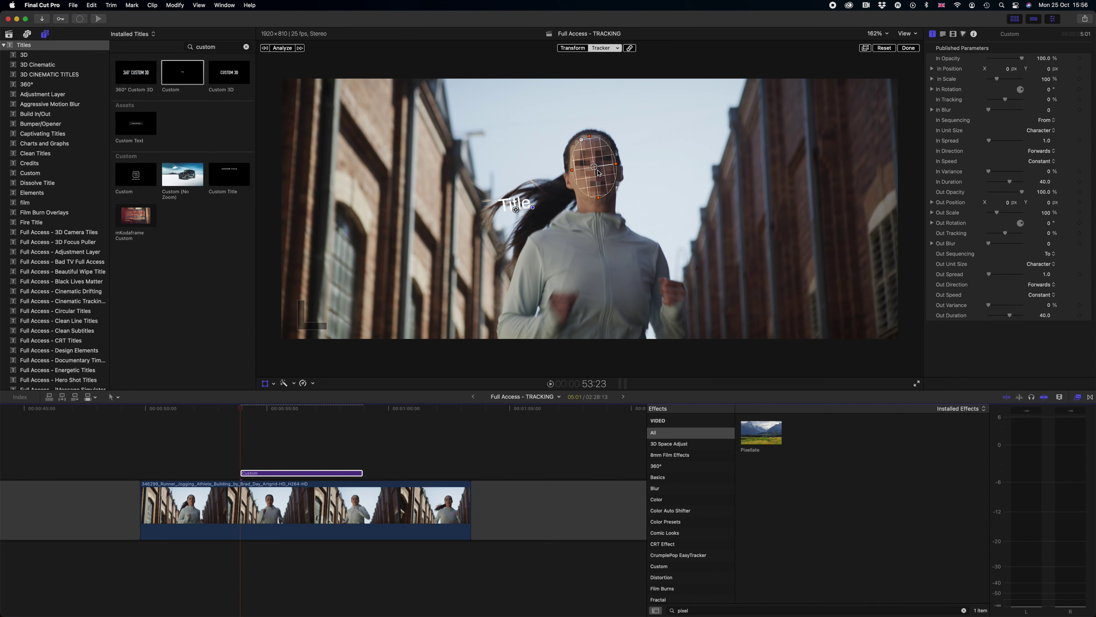
{"action": "left_click_drag", "start_coordinate": [242, 473], "coordinate": [142, 473]}
{"action": "left_click_drag", "start_coordinate": [362, 473], "coordinate": [469, 473]}
{"action": "left_click", "coordinate": [292, 475]}
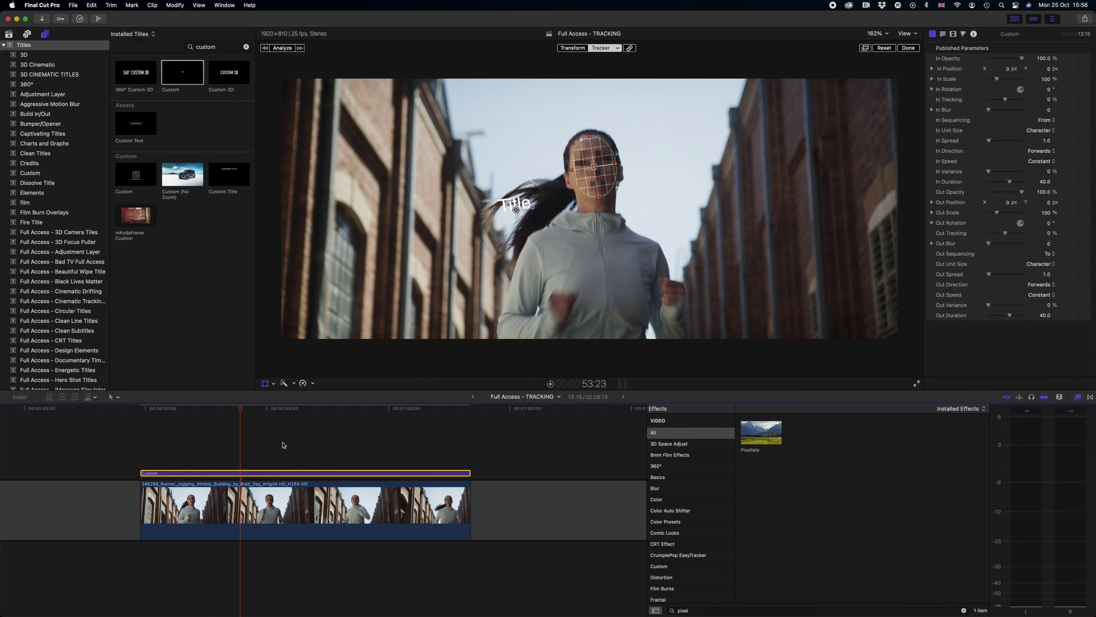
Step: Switch the title's tracker source to Runner and play back to check it follows her
{"action": "left_click", "coordinate": [618, 48]}
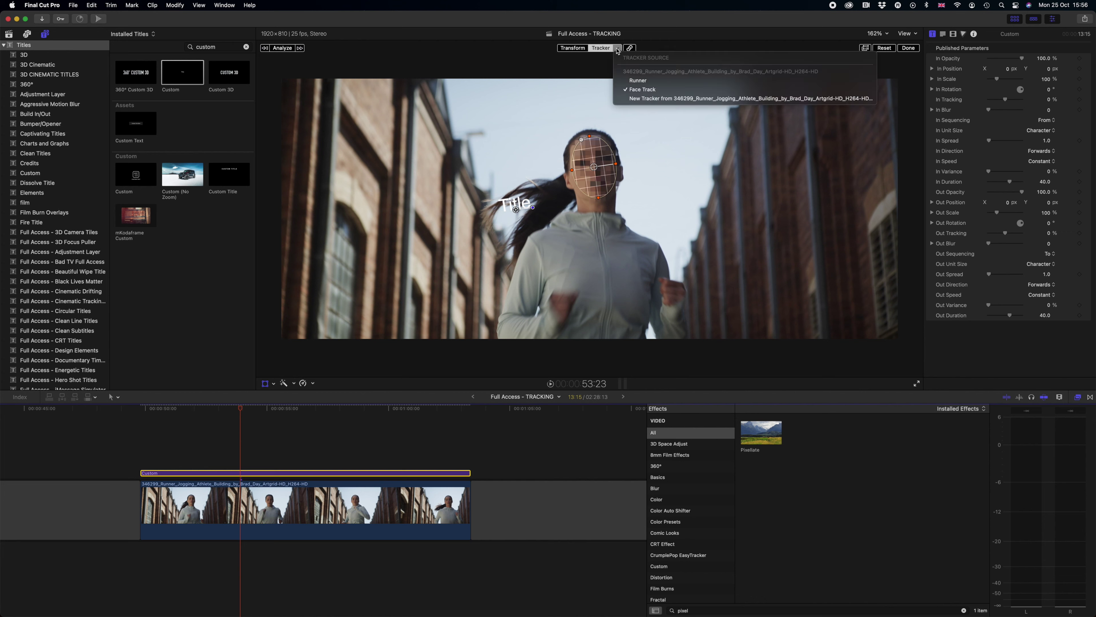
{"action": "left_click", "coordinate": [667, 81]}
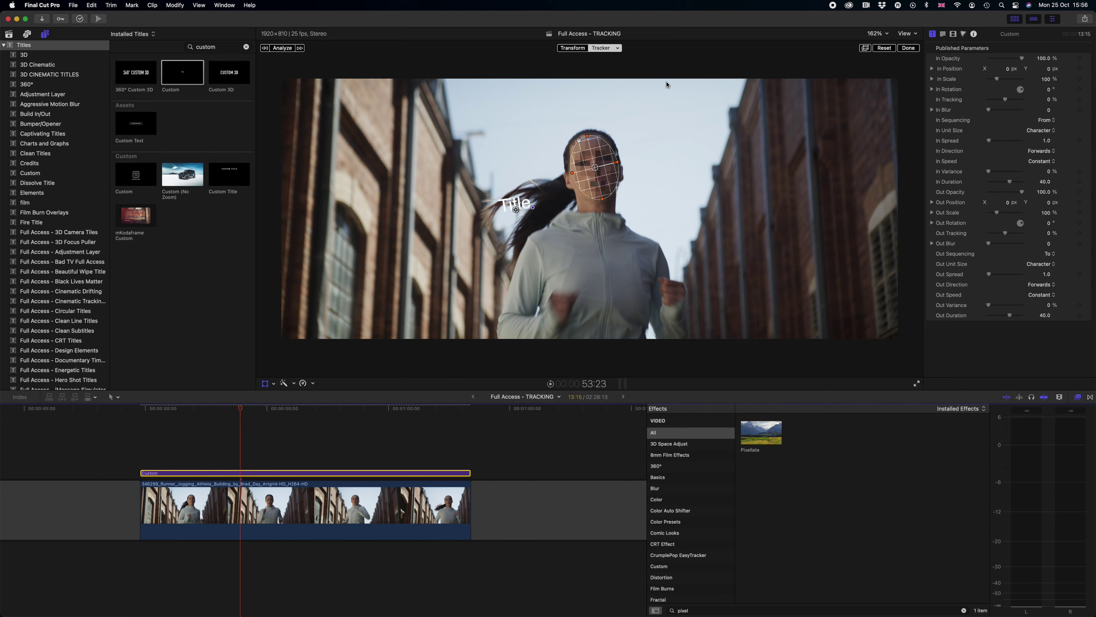
{"action": "key", "text": "j"}
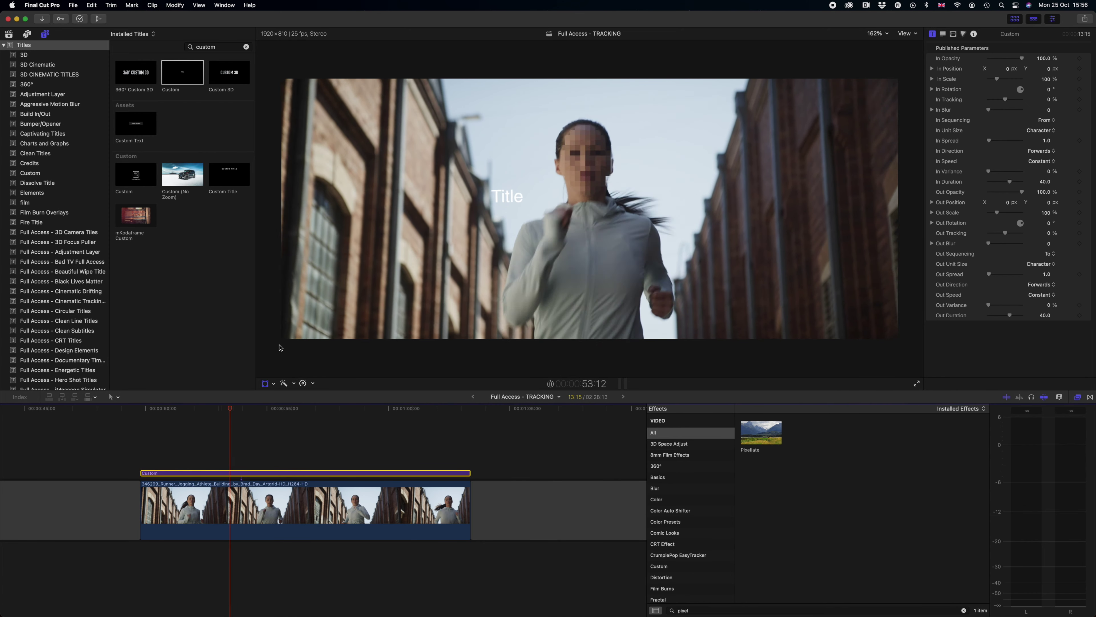
{"action": "key", "text": "space"}
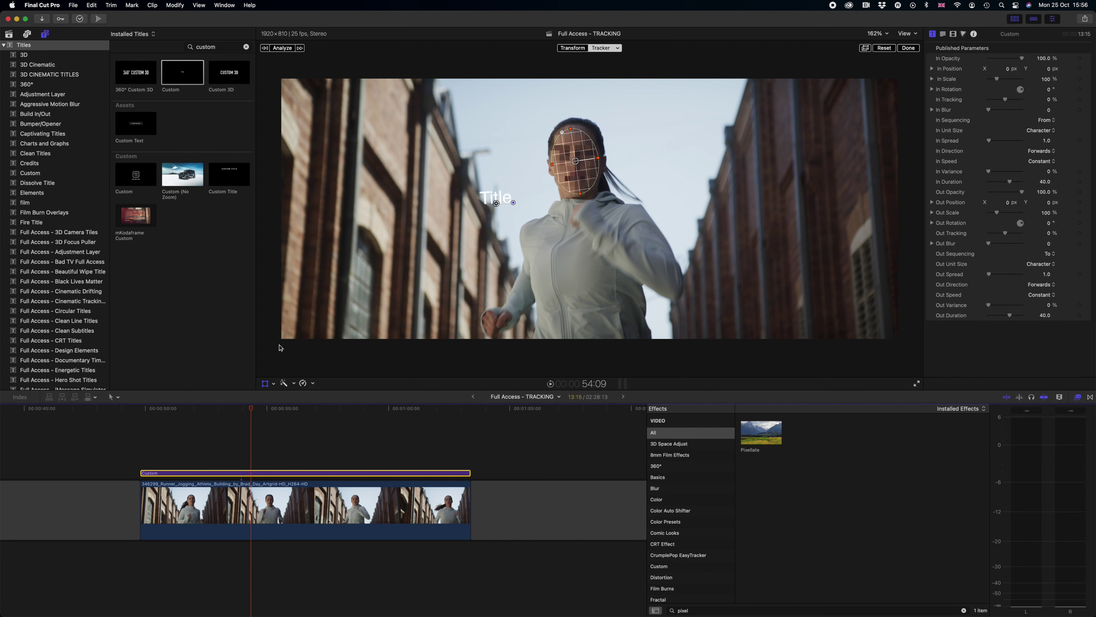
{"action": "left_click", "coordinate": [259, 505]}
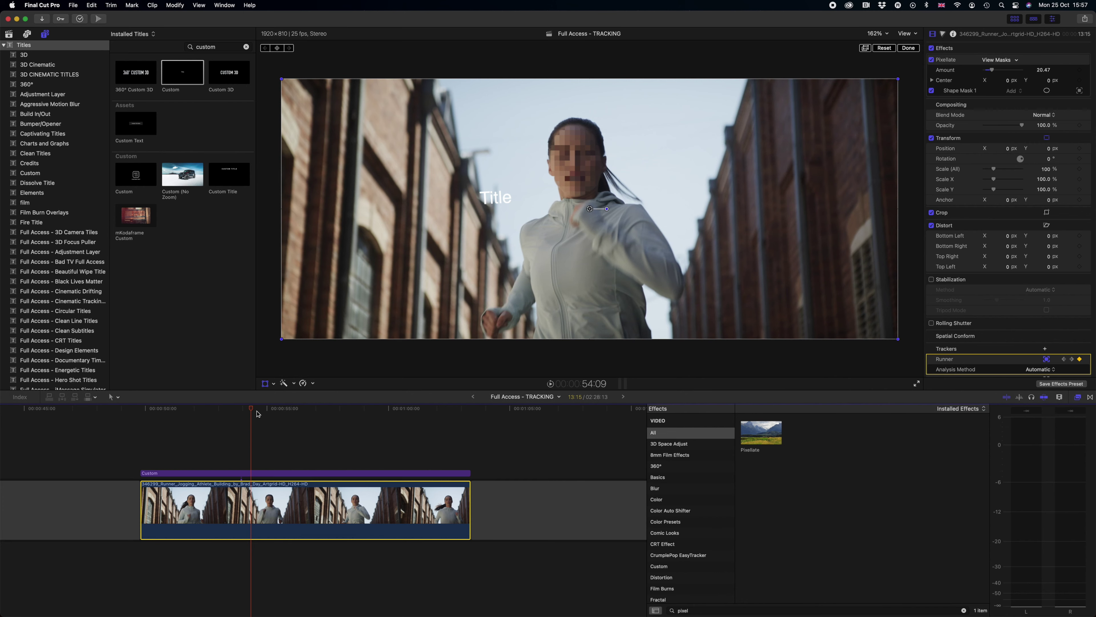
Step: Stop the tracker rotating the title, fix its Rotation at 0°, and play back to check
{"action": "left_click", "coordinate": [252, 474]}
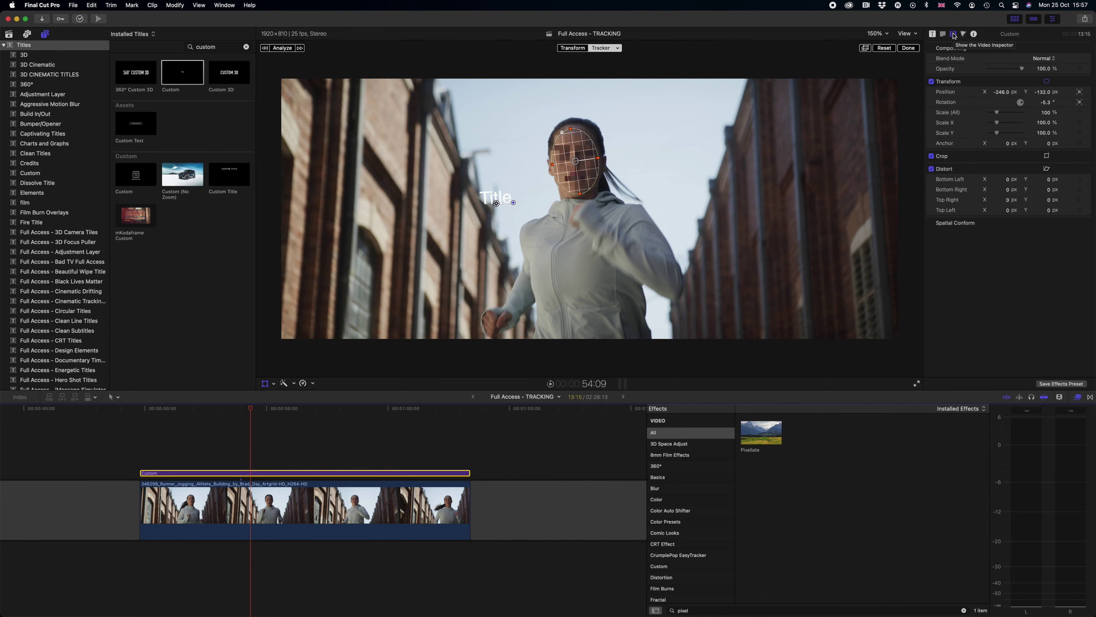
{"action": "key", "text": "ctrl+super+1"}
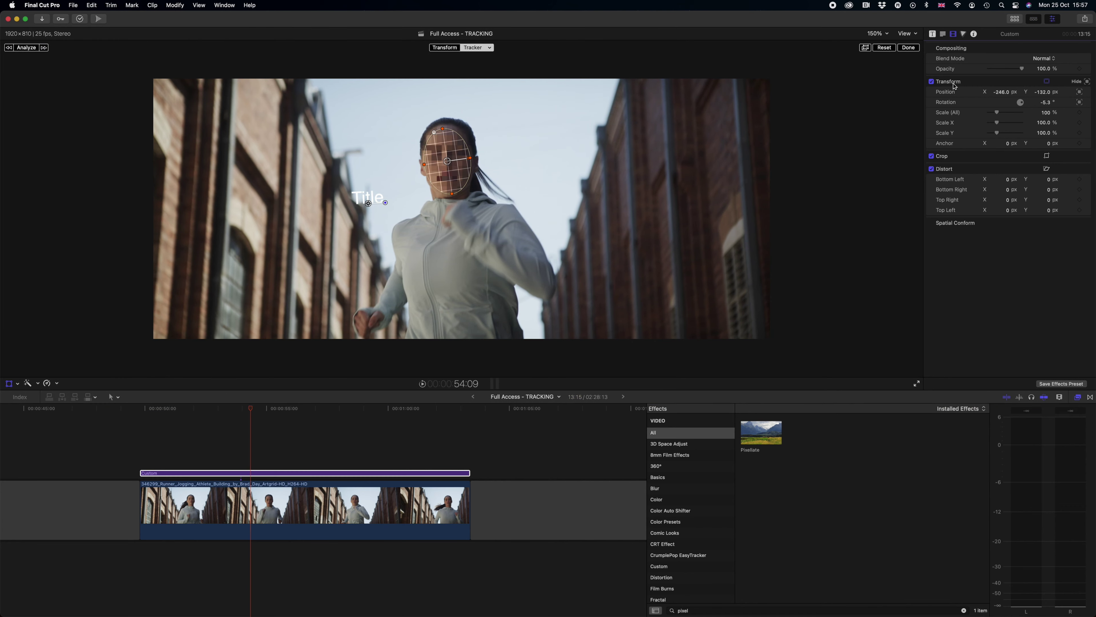
{"action": "left_click", "coordinate": [1087, 83]}
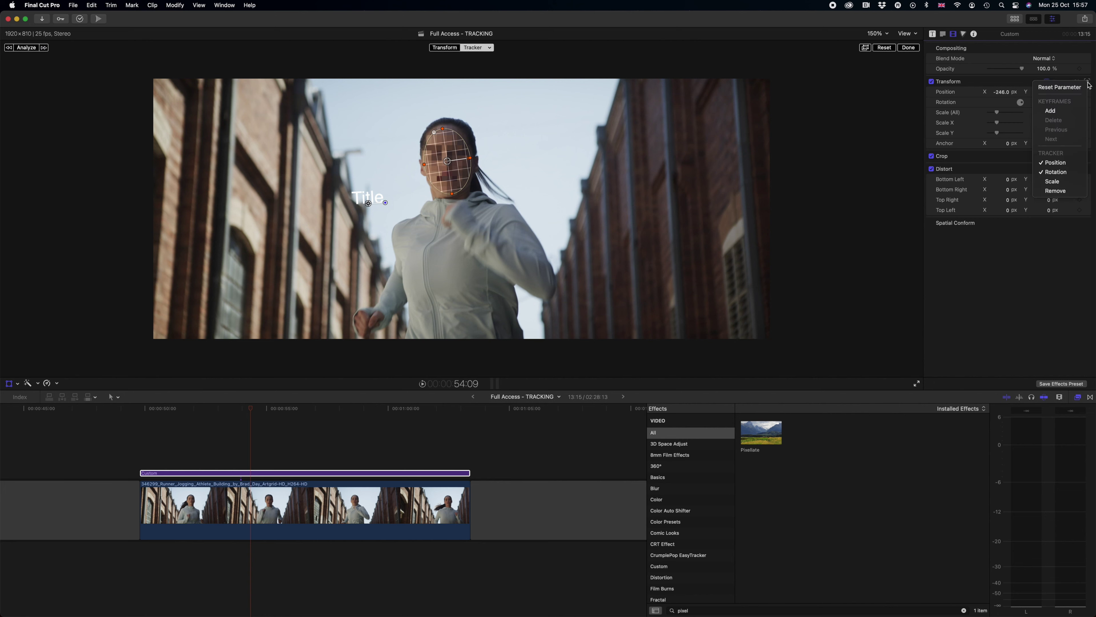
{"action": "left_click", "coordinate": [1068, 173]}
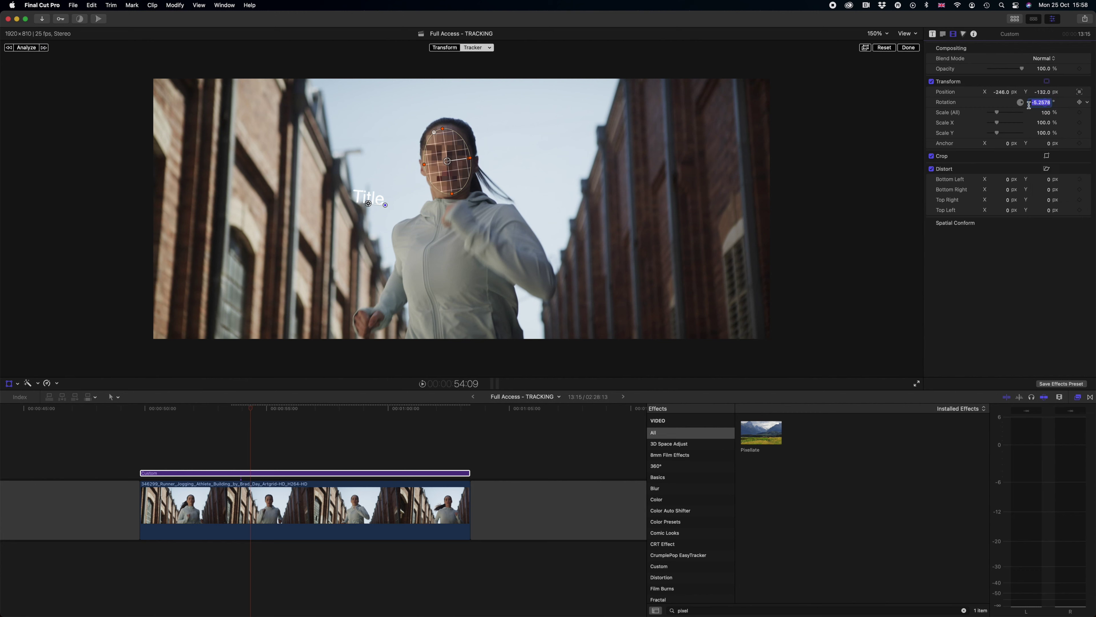
{"action": "left_click", "coordinate": [1041, 105]}
{"action": "type", "text": "0"}
{"action": "key", "text": "Return"}
{"action": "left_click", "coordinate": [147, 408]}
{"action": "key", "text": "space"}
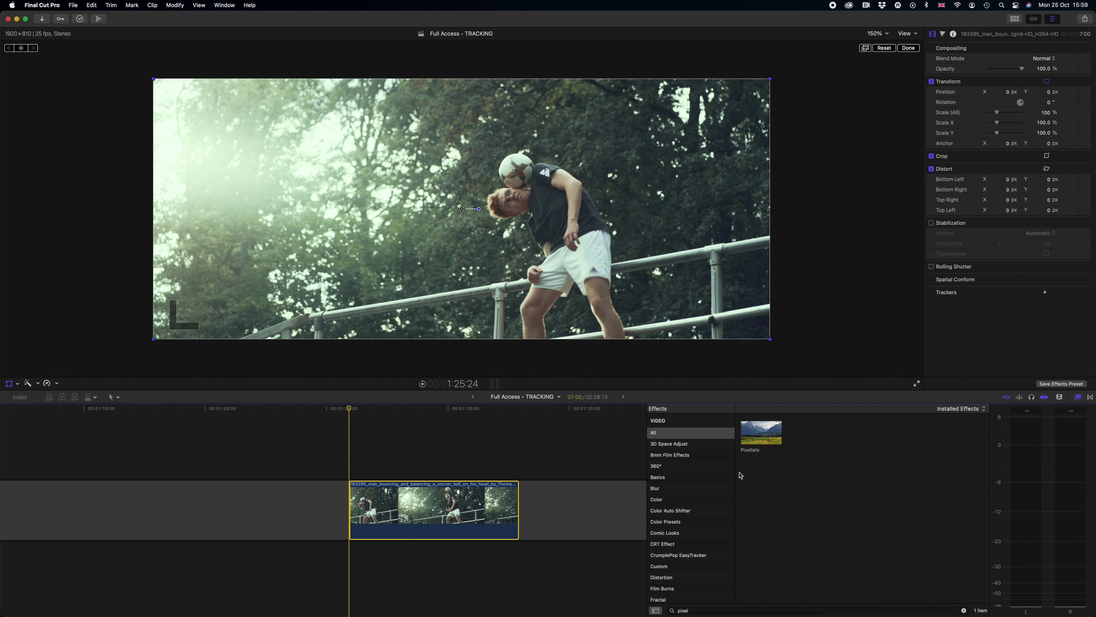
Step: Apply the Gaussian blur found by searching Effects for 'gaus' and move its mask onto the sleeve logo
{"action": "left_click", "coordinate": [680, 432]}
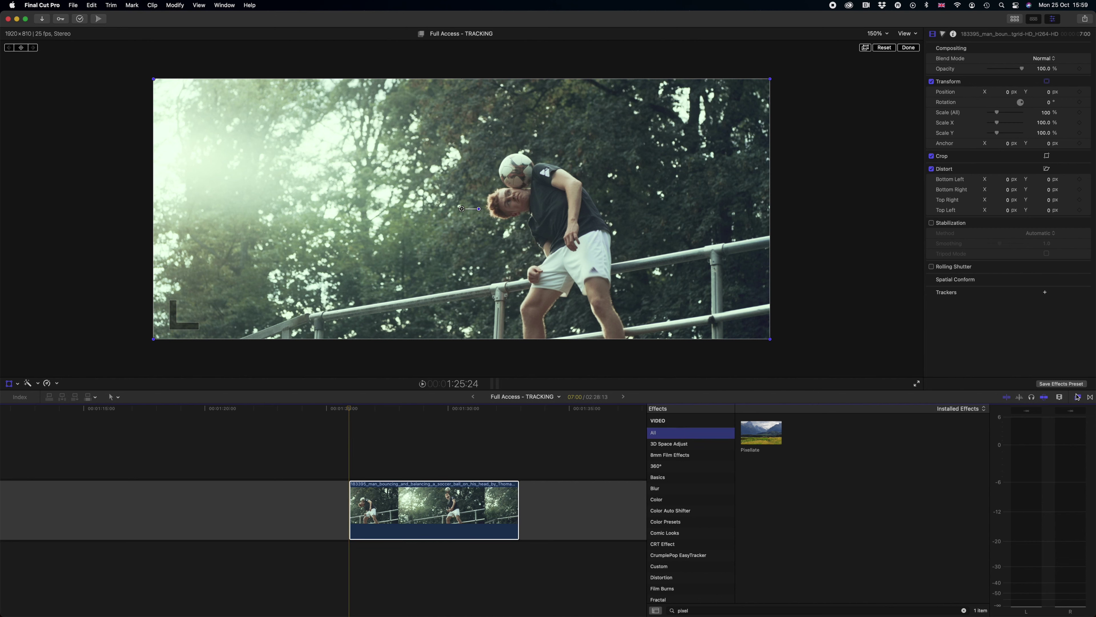
{"action": "double_click", "coordinate": [697, 611]}
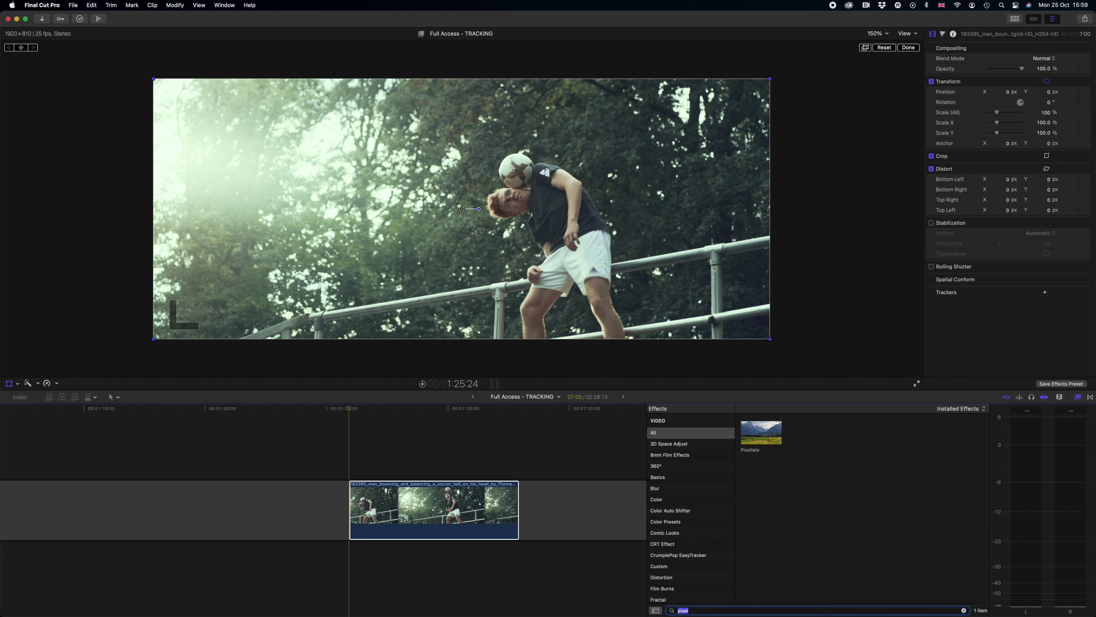
{"action": "type", "text": "gaus"}
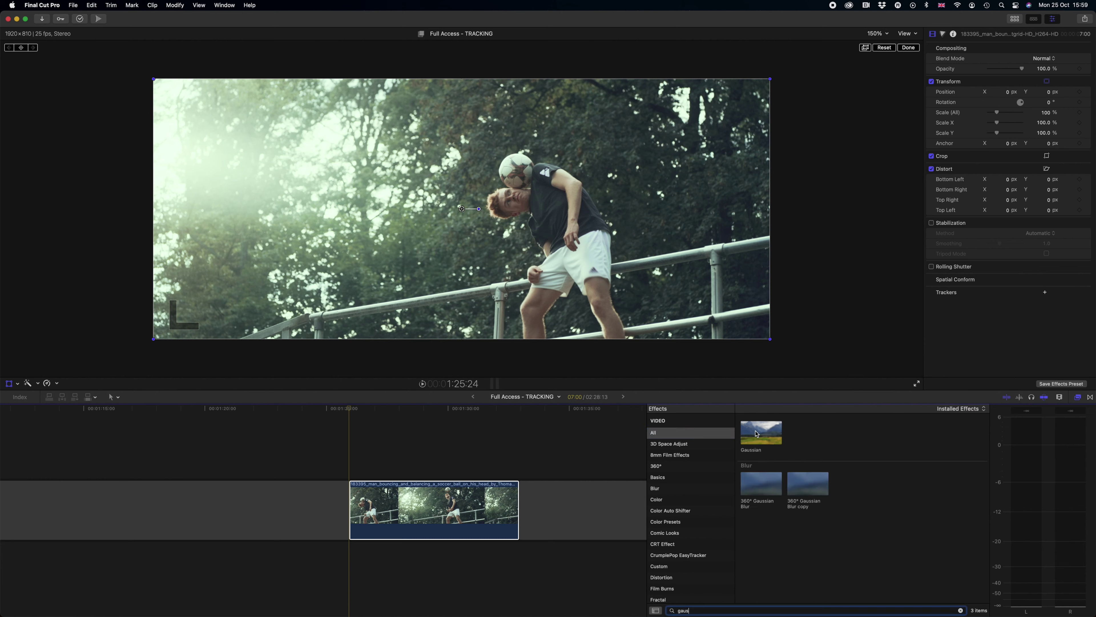
{"action": "left_click_drag", "start_coordinate": [756, 434], "coordinate": [552, 176]}
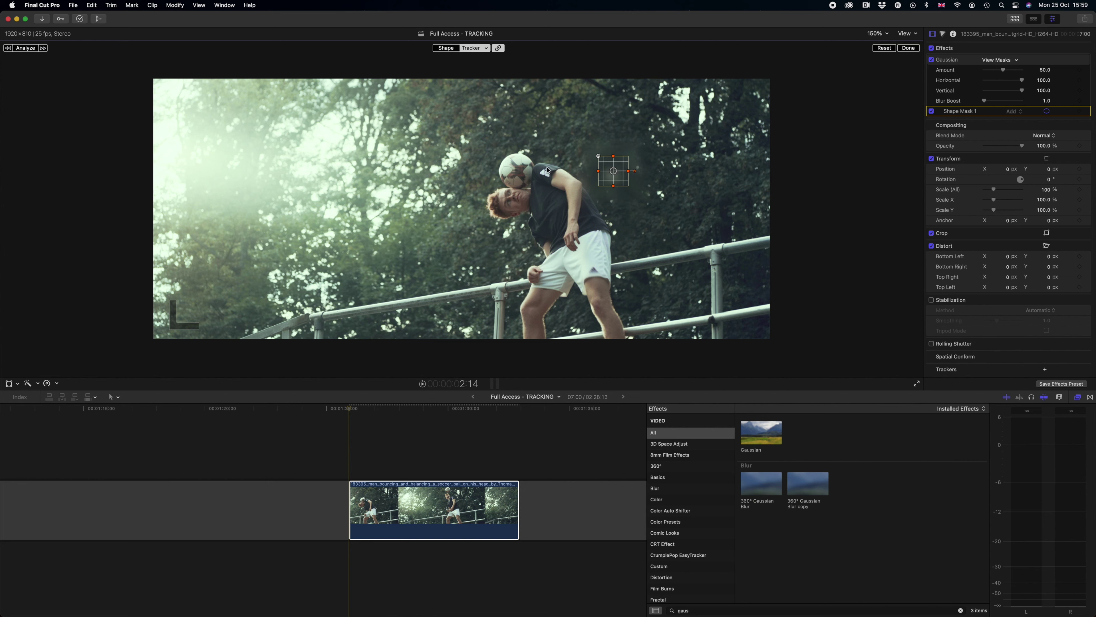
{"action": "left_click_drag", "start_coordinate": [611, 174], "coordinate": [551, 172]}
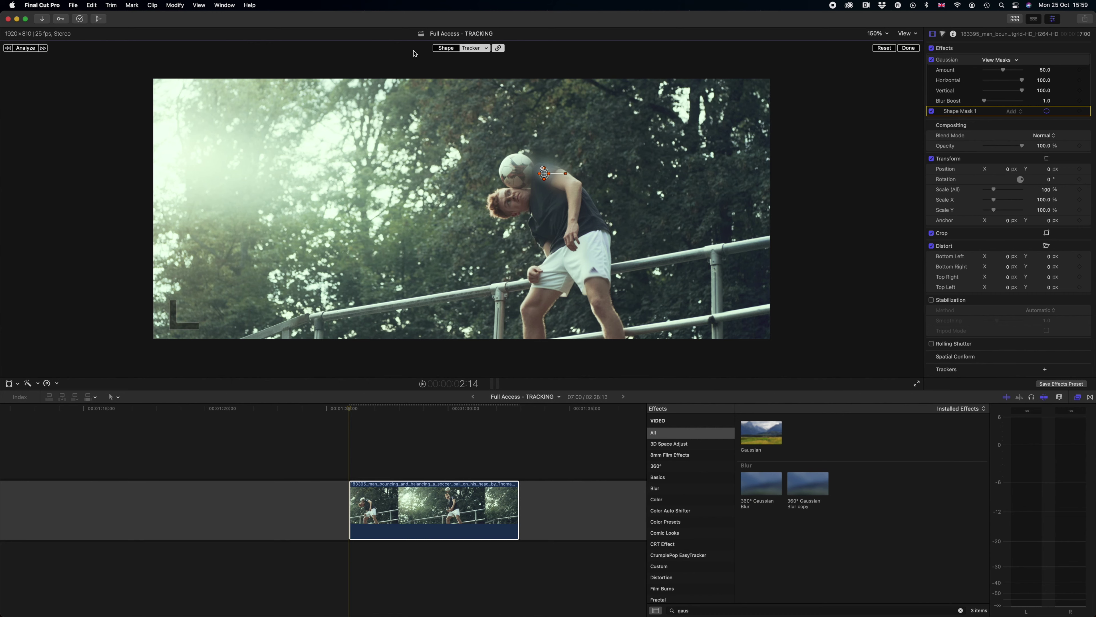
Step: Track the sleeve logo with Analyze, shrink the blur mask, and raise Amount to about 55
{"action": "left_click", "coordinate": [25, 48]}
{"action": "left_click", "coordinate": [448, 50]}
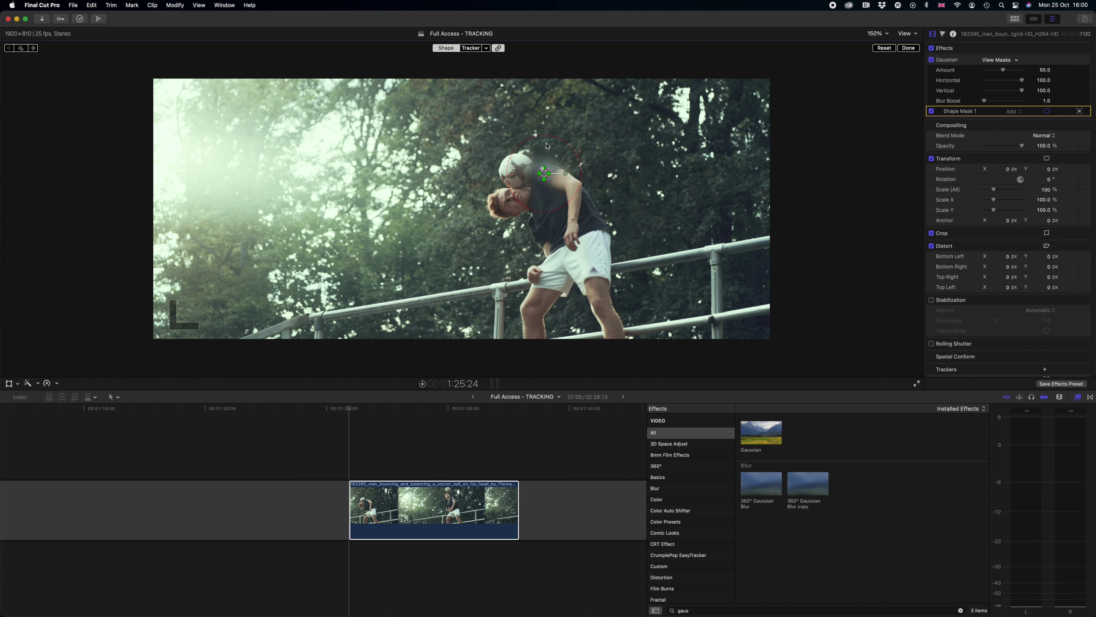
{"action": "left_click_drag", "start_coordinate": [537, 137], "coordinate": [545, 160]}
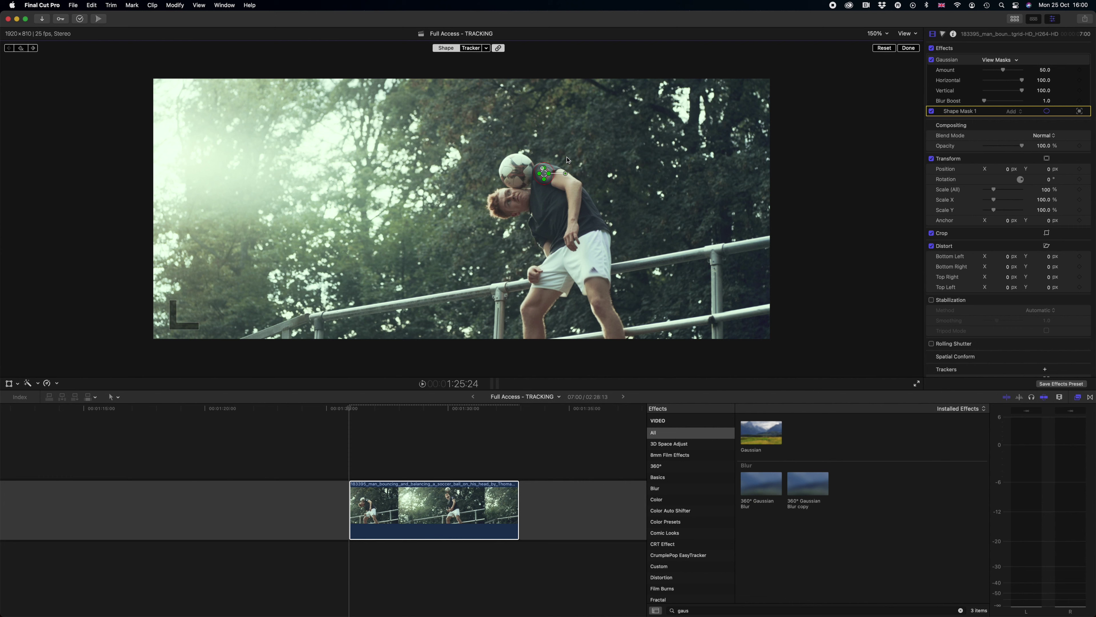
{"action": "left_click_drag", "start_coordinate": [1004, 70], "coordinate": [995, 73]}
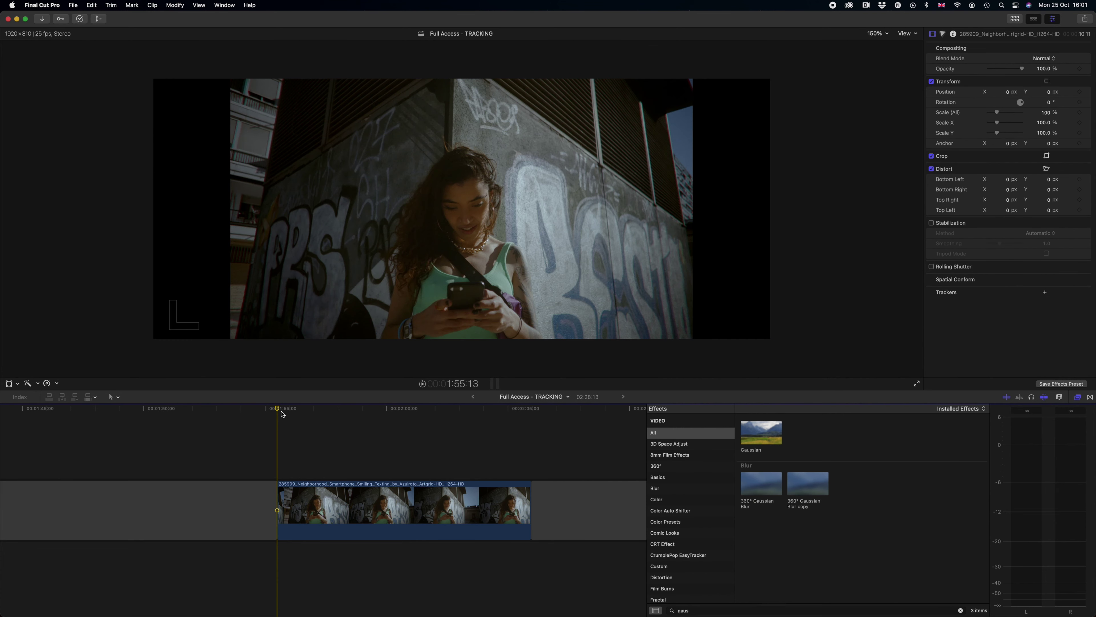
Step: Preview the texting clip, then show the Full Access - iMessage Simulator title templates
{"action": "key", "text": "space"}
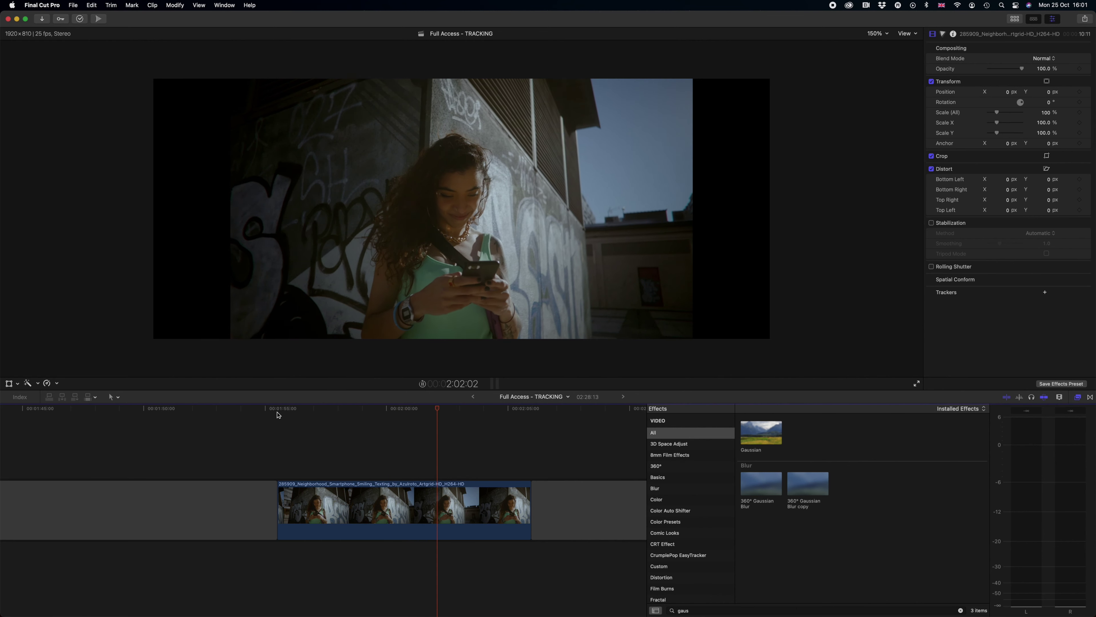
{"action": "key", "text": "space"}
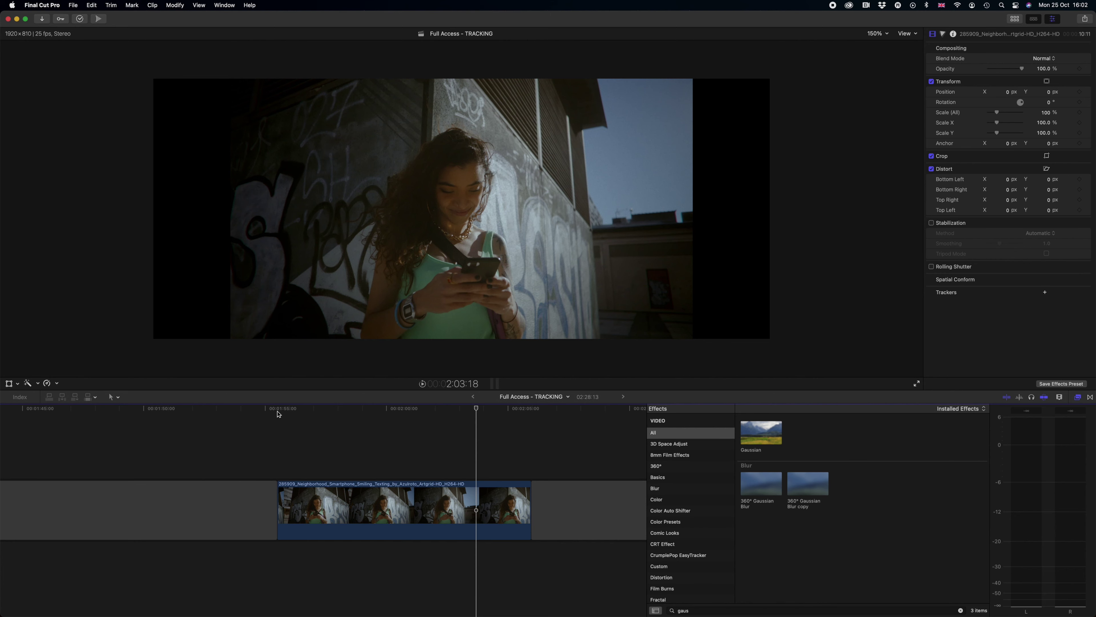
{"action": "left_click", "coordinate": [1015, 19]}
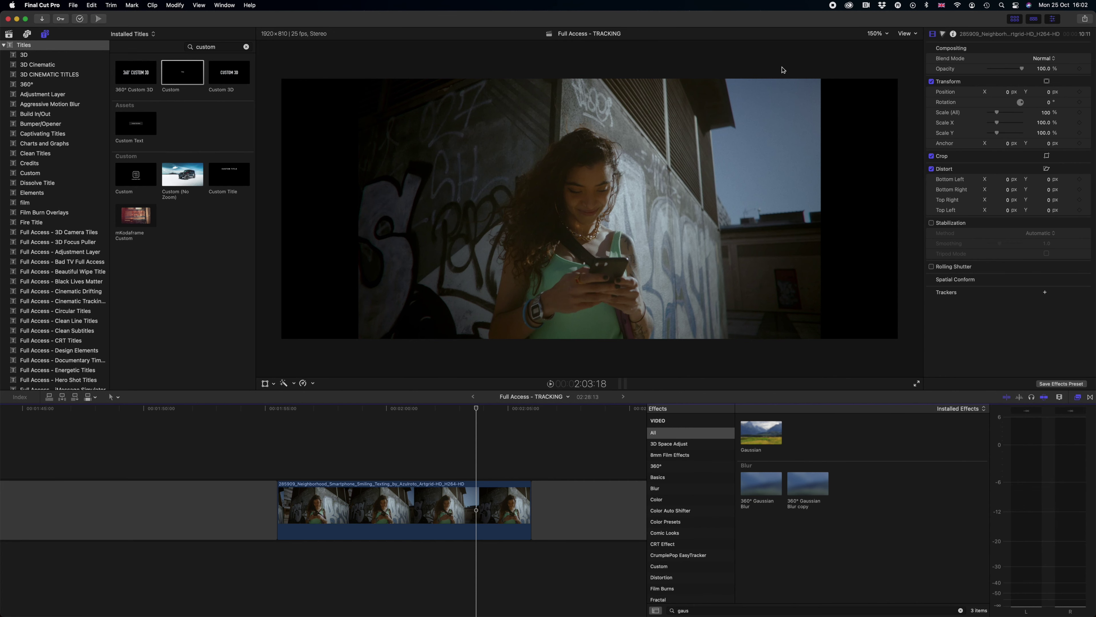
{"action": "scroll", "coordinate": [57, 216], "scroll_direction": "down", "scroll_amount": 5}
{"action": "left_click", "coordinate": [49, 193]}
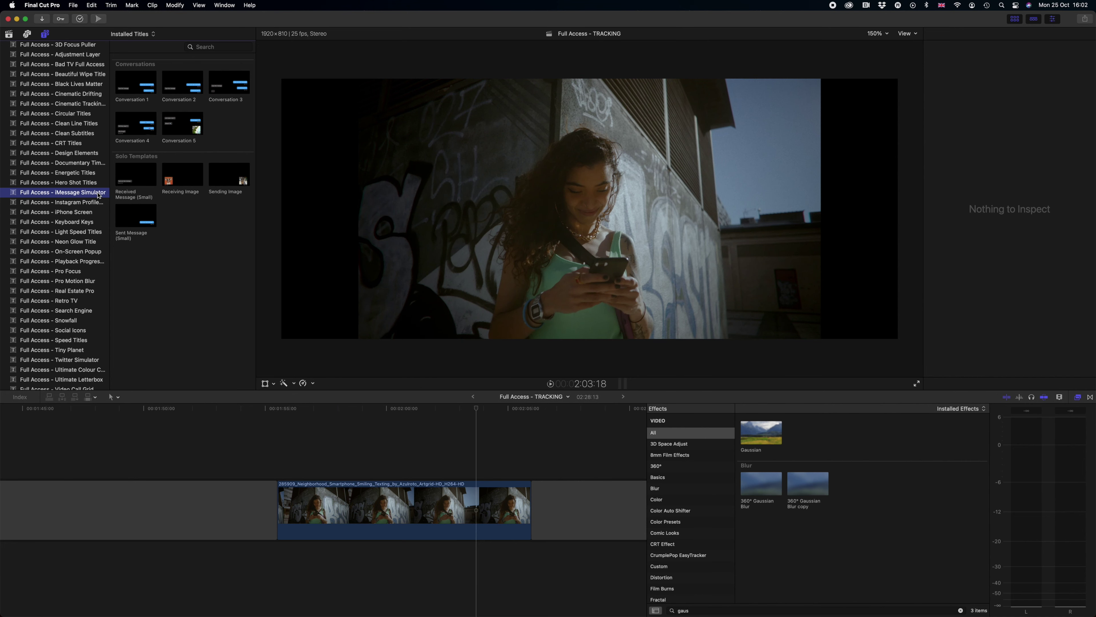
Step: Preview Conversation 1 and drop it onto the woman's face, attaching it to a face tracker
{"action": "left_click", "coordinate": [139, 90]}
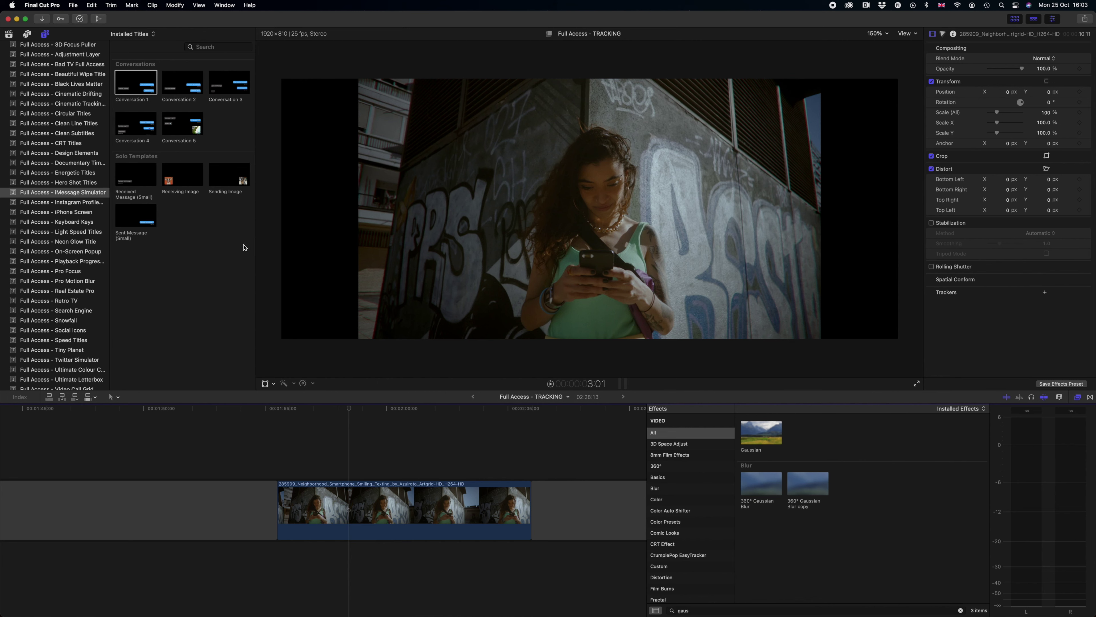
{"action": "left_click_drag", "start_coordinate": [124, 86], "coordinate": [606, 204]}
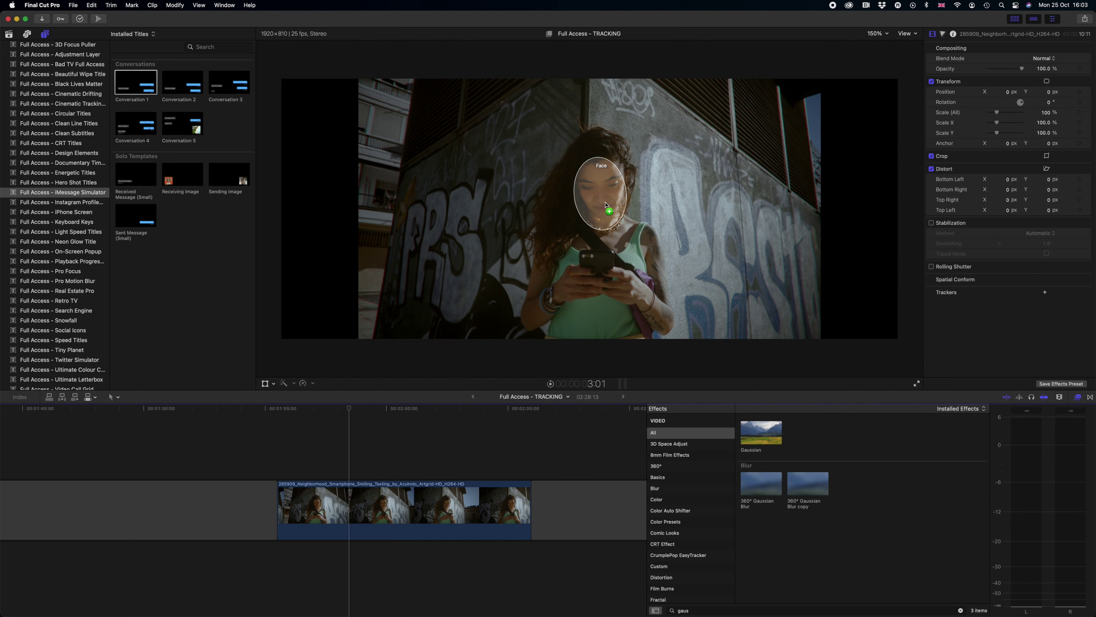
{"action": "left_click_drag", "start_coordinate": [605, 205], "coordinate": [607, 203]}
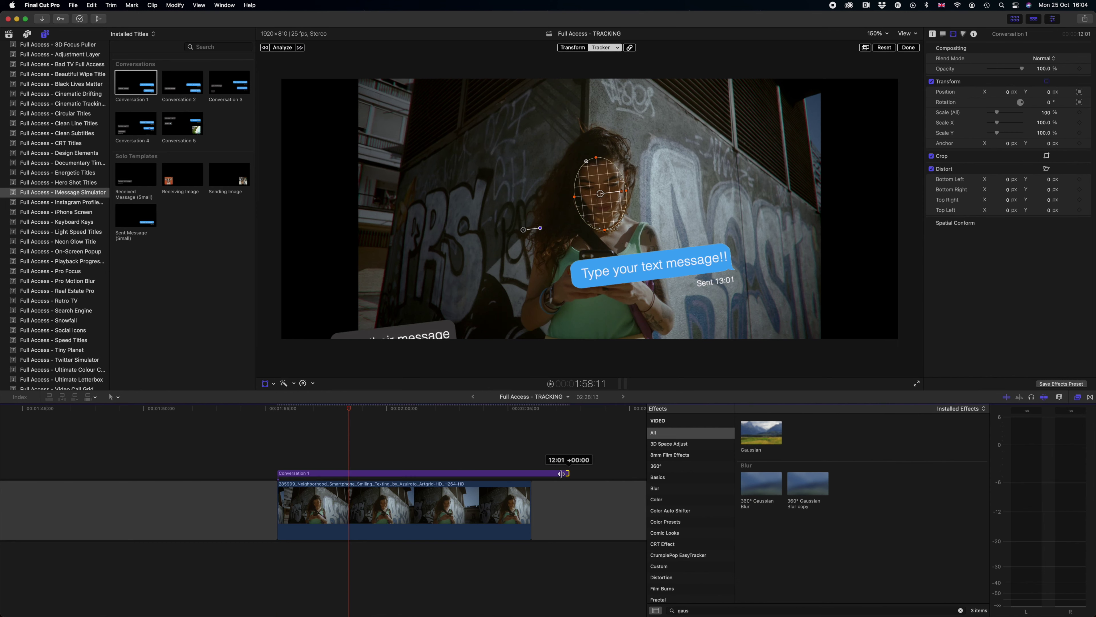
Step: Trim the title to end with the clip, analyze the face track, and play it back
{"action": "left_click_drag", "start_coordinate": [561, 473], "coordinate": [531, 473]}
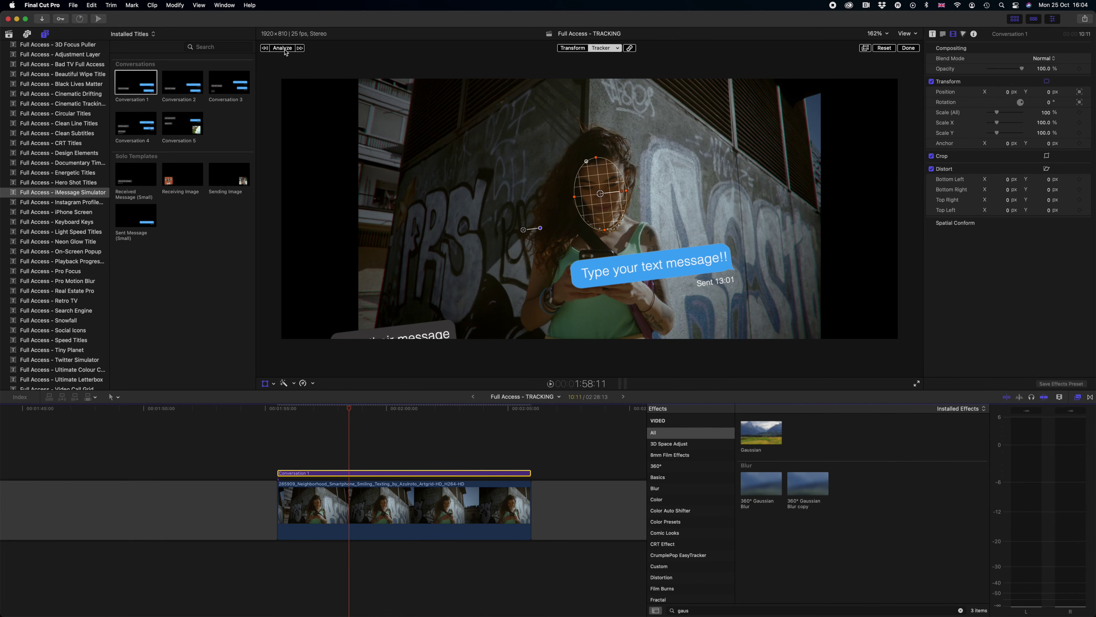
{"action": "left_click", "coordinate": [283, 49]}
{"action": "left_click", "coordinate": [278, 409]}
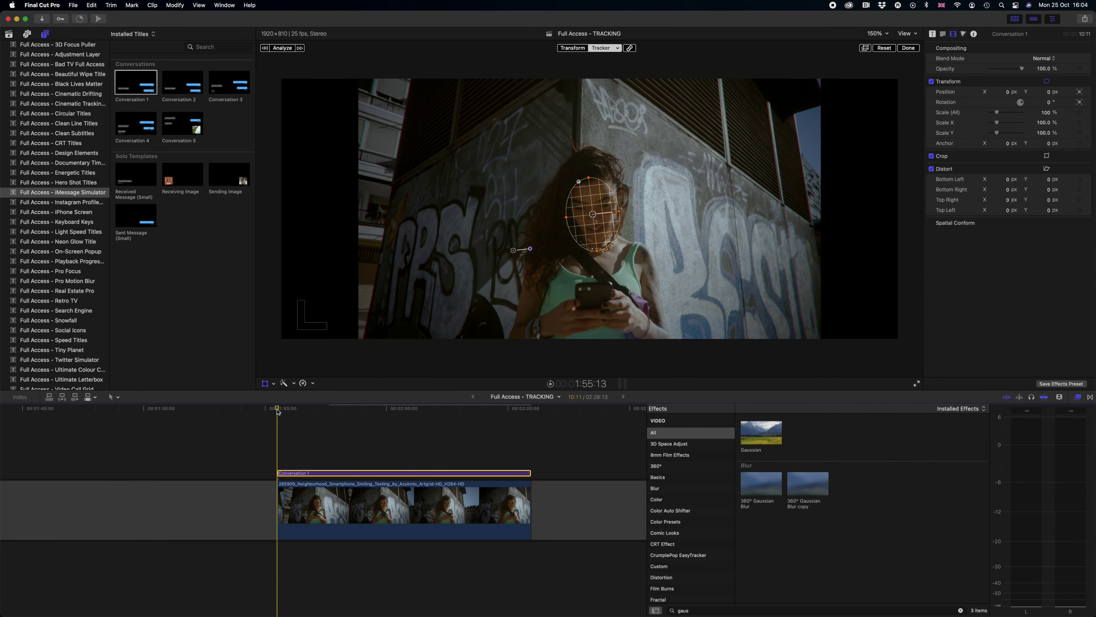
{"action": "key", "text": "space"}
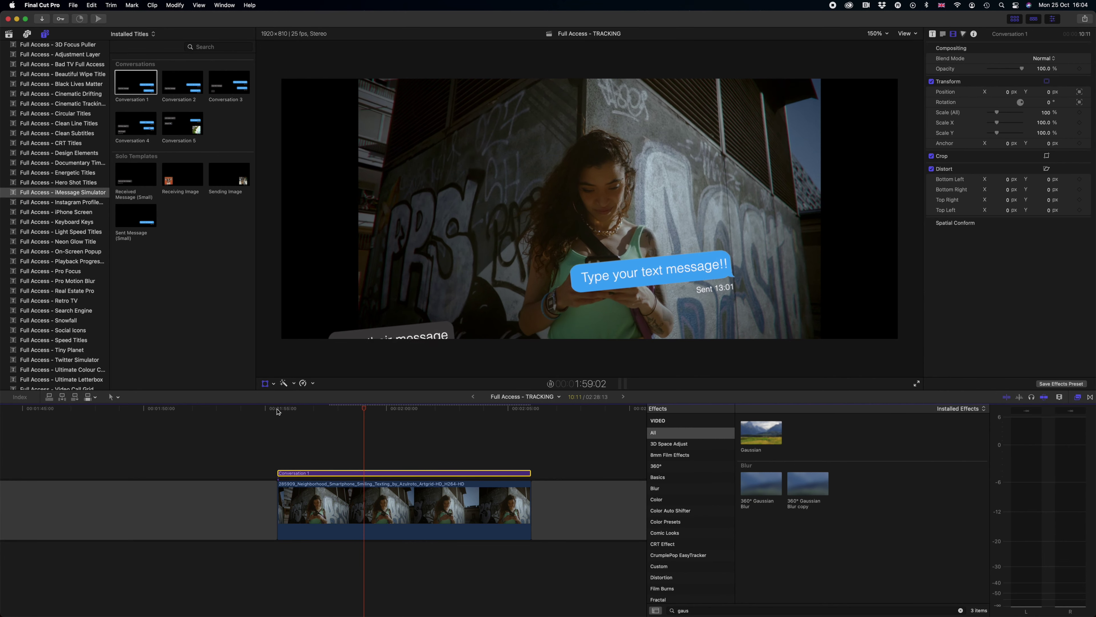
{"action": "key", "text": "space"}
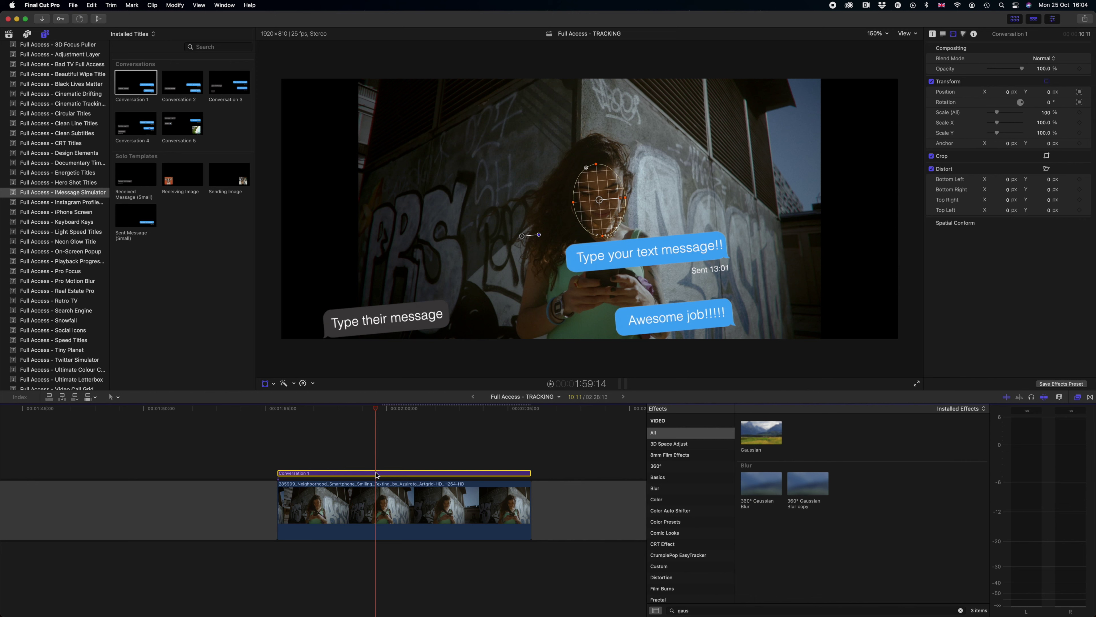
Step: Move the bubbles up-right beside her face, turn off tracker rotation, and scale them to 77%
{"action": "left_click", "coordinate": [265, 383]}
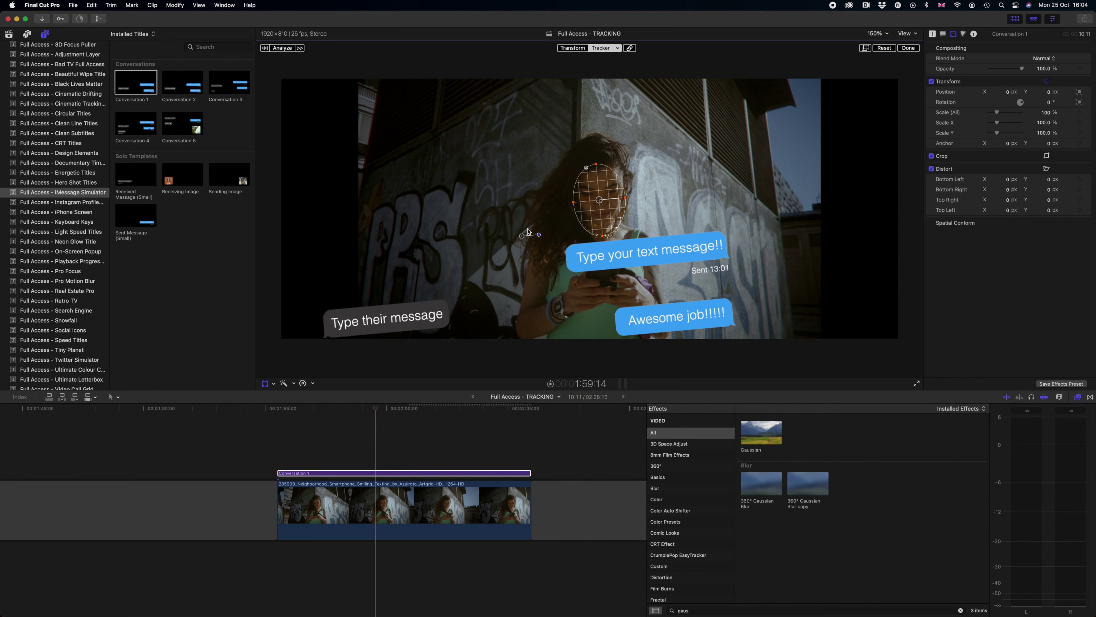
{"action": "left_click_drag", "start_coordinate": [529, 234], "coordinate": [582, 202]}
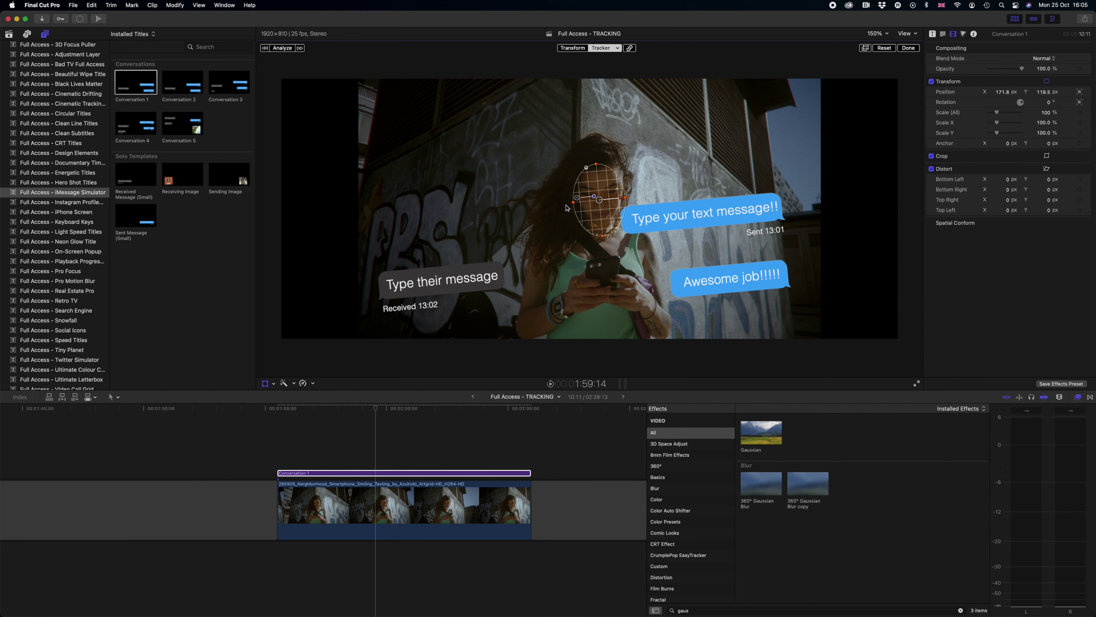
{"action": "left_click", "coordinate": [1087, 82]}
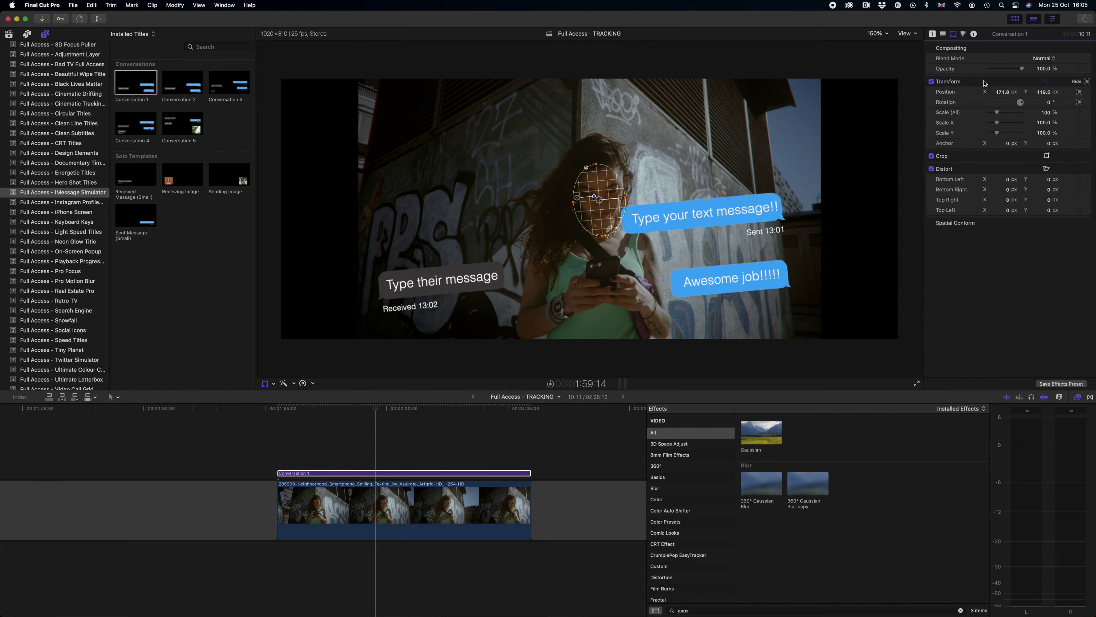
{"action": "left_click", "coordinate": [1088, 82]}
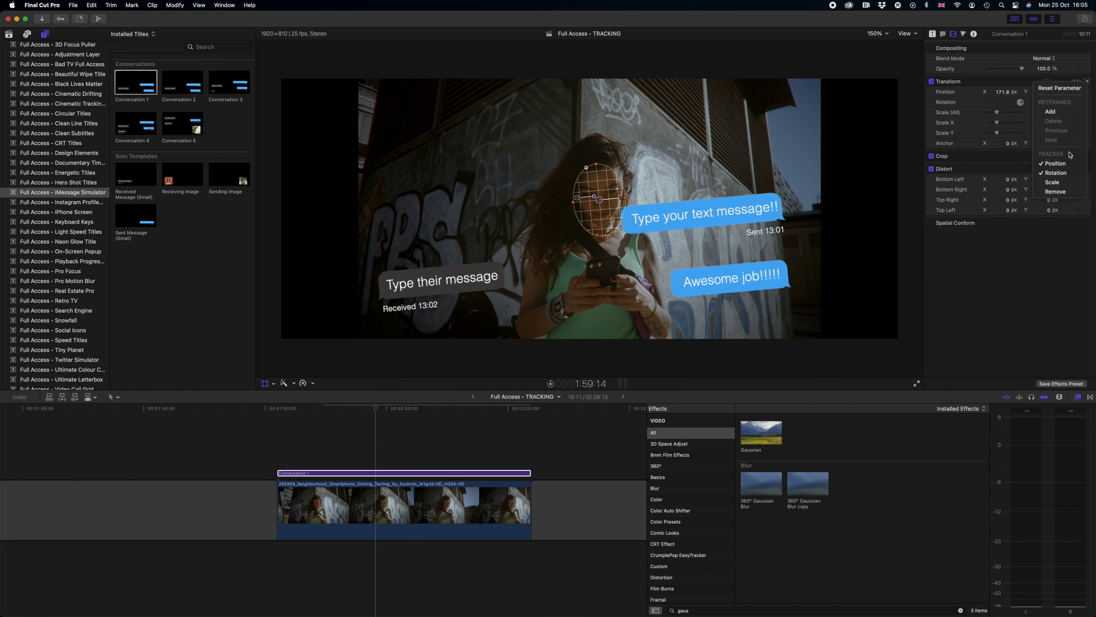
{"action": "left_click", "coordinate": [1066, 174]}
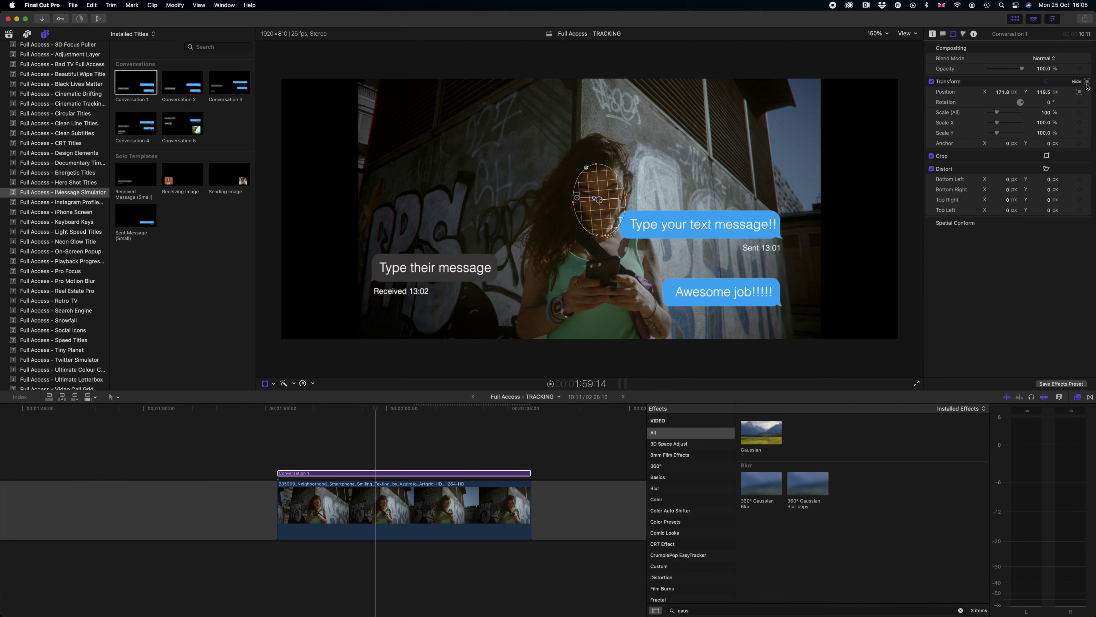
{"action": "left_click_drag", "start_coordinate": [997, 112], "coordinate": [995, 112]}
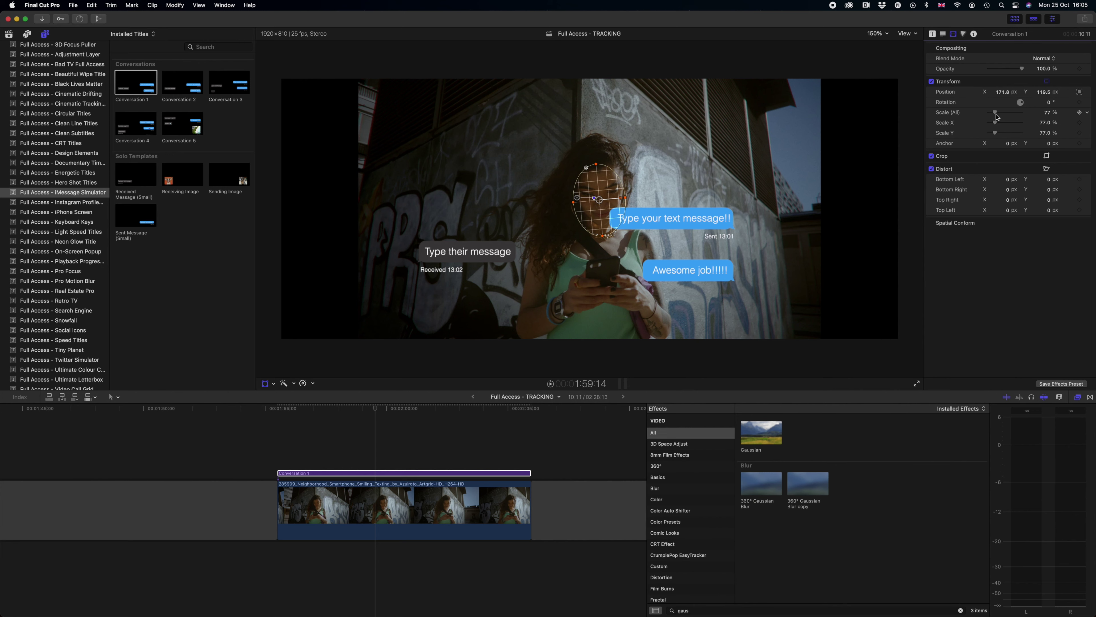
{"action": "left_click", "coordinate": [932, 34]}
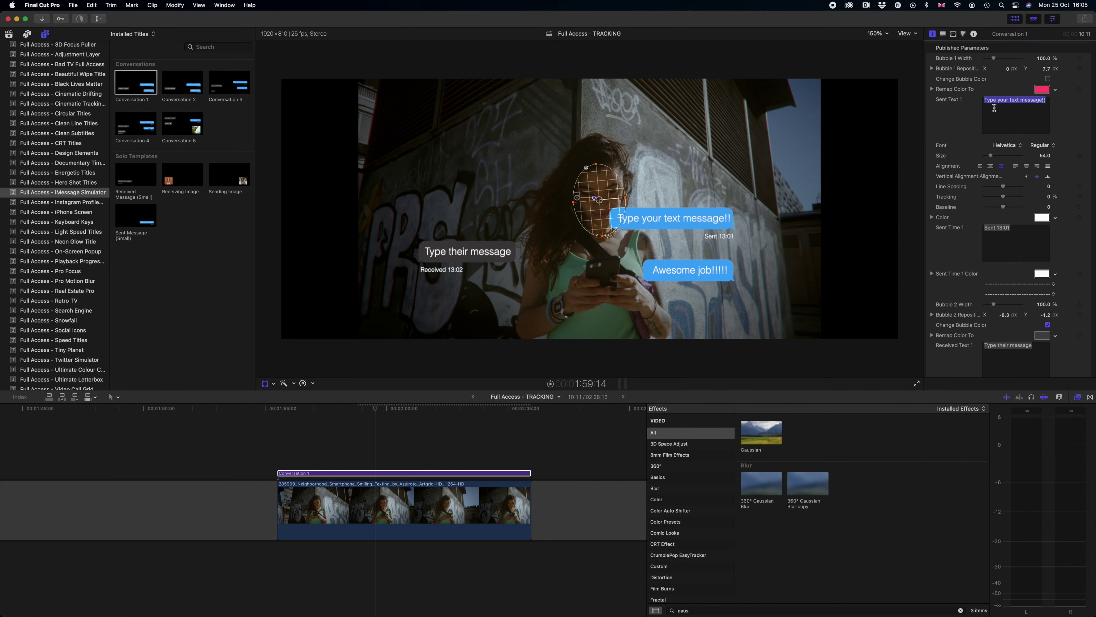
Step: Deselect the sent message text and return the playhead to the title's start
{"action": "key", "text": "Right"}
{"action": "left_click", "coordinate": [279, 411]}
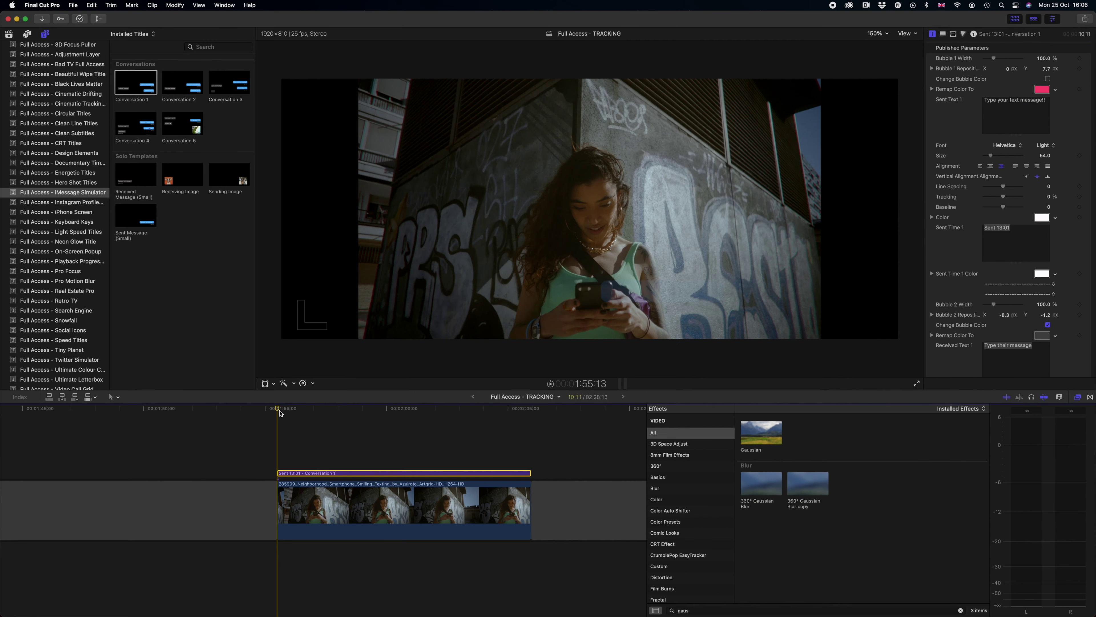